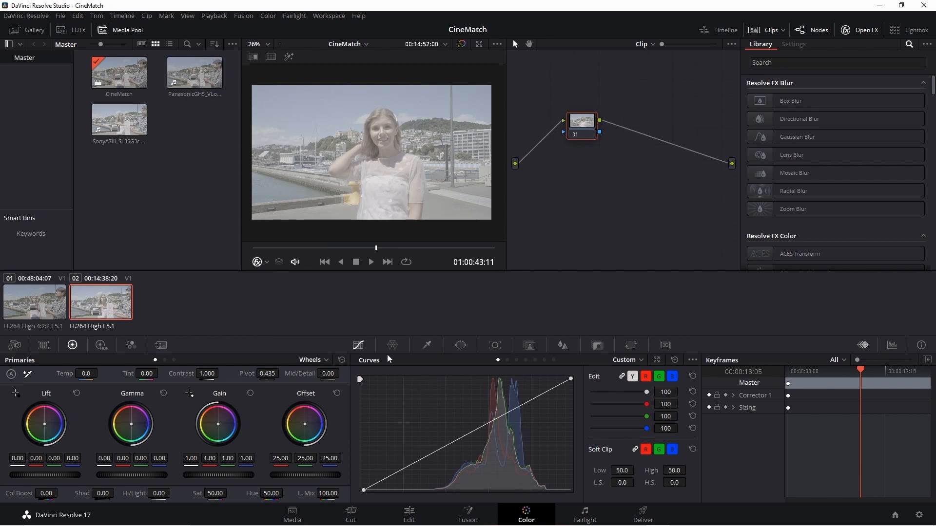
Examine the clip metadata of the Panasonic GH5 and Sony A7iii footage on the Media page
{"action": "left_click", "coordinate": [292, 515]}
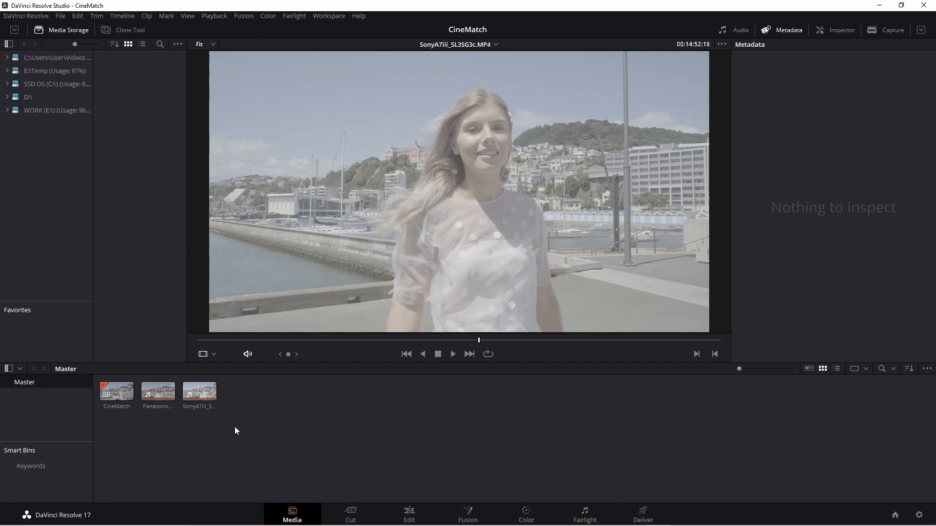
{"action": "left_click", "coordinate": [157, 397]}
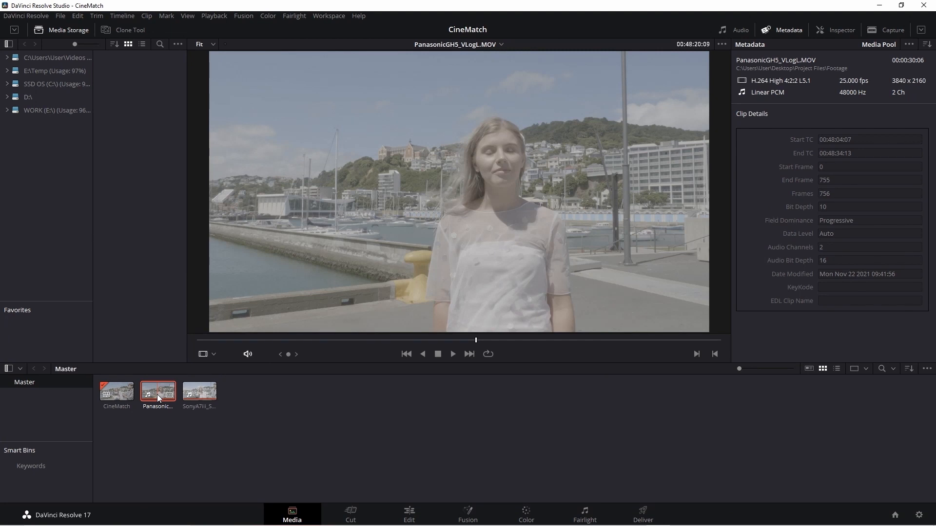
{"action": "left_click", "coordinate": [205, 397]}
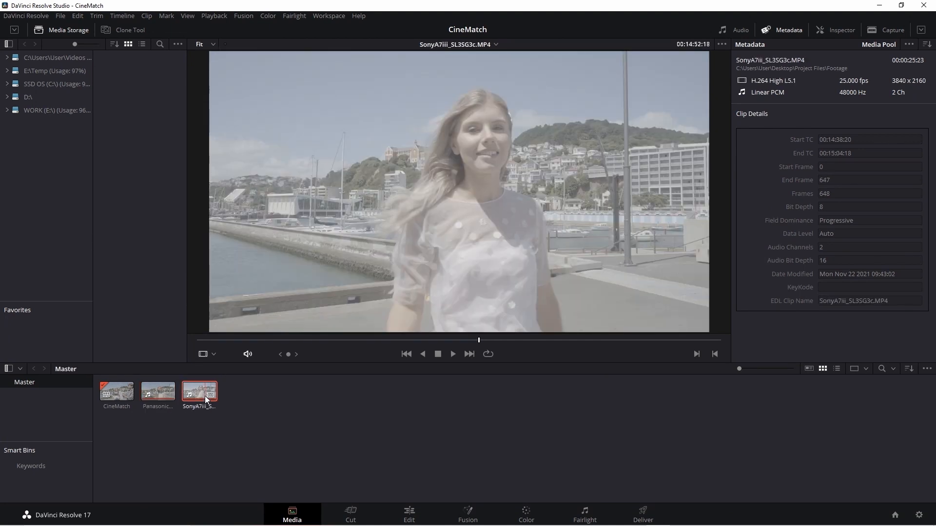
{"action": "left_click", "coordinate": [160, 396]}
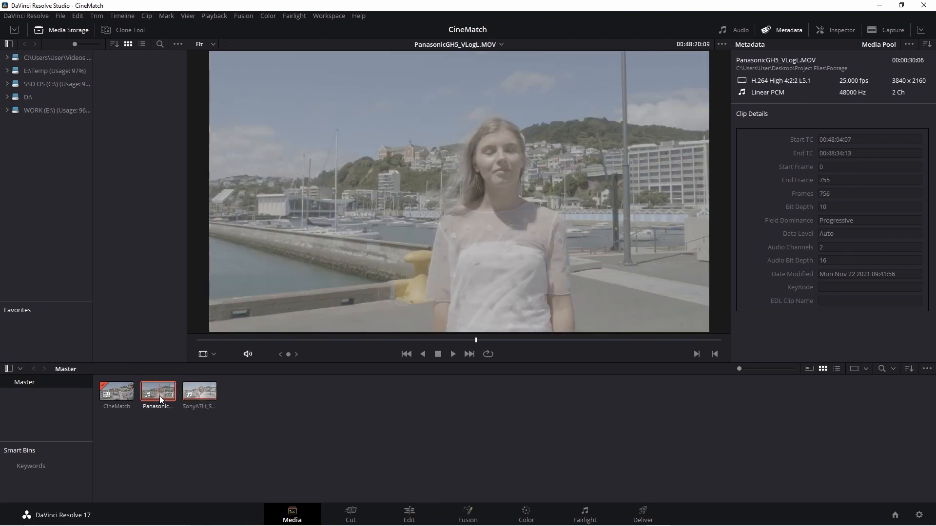
{"action": "left_click", "coordinate": [196, 400]}
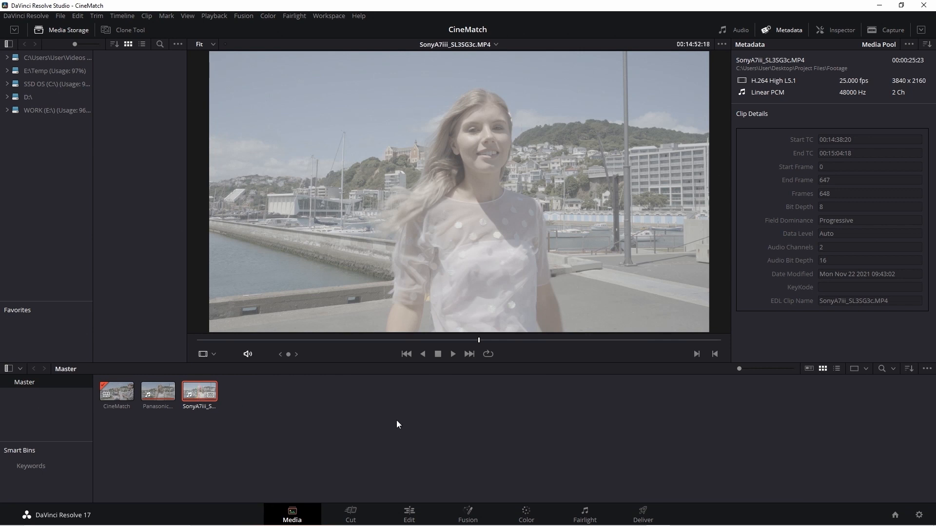
Check the color management section of the project settings without saving any changes
{"action": "left_click", "coordinate": [918, 515]}
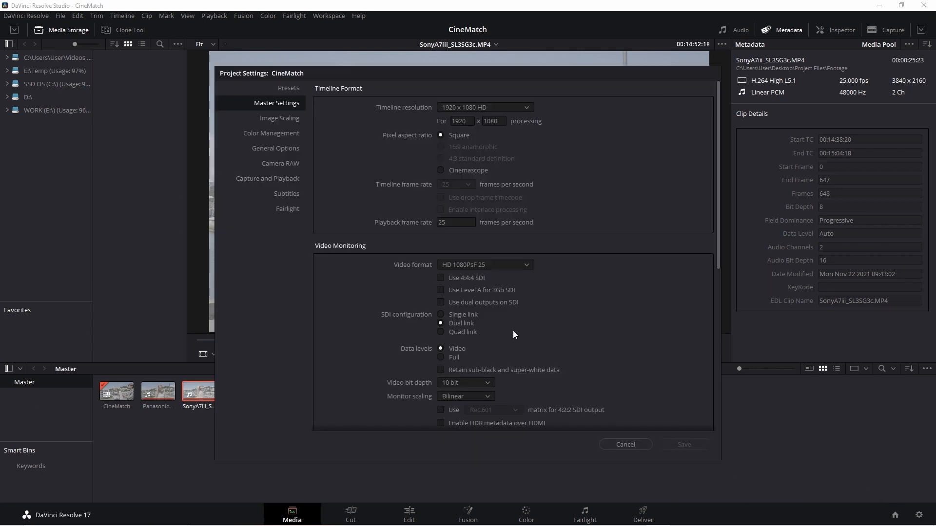
{"action": "left_click", "coordinate": [295, 135]}
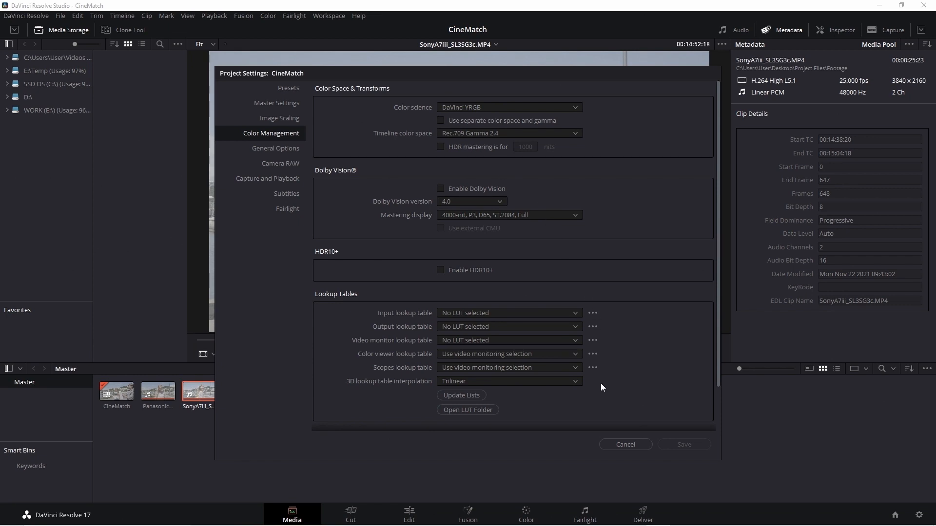
{"action": "left_click", "coordinate": [618, 444]}
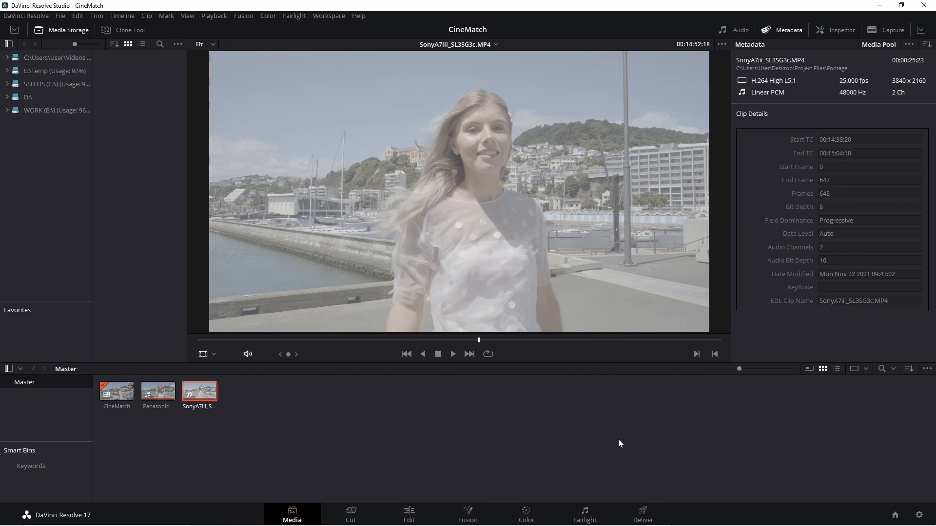
Check which LUT is assigned to the Sony A7iii clip and the Panasonic GH5 clip in the media pool
{"action": "right_click", "coordinate": [204, 393]}
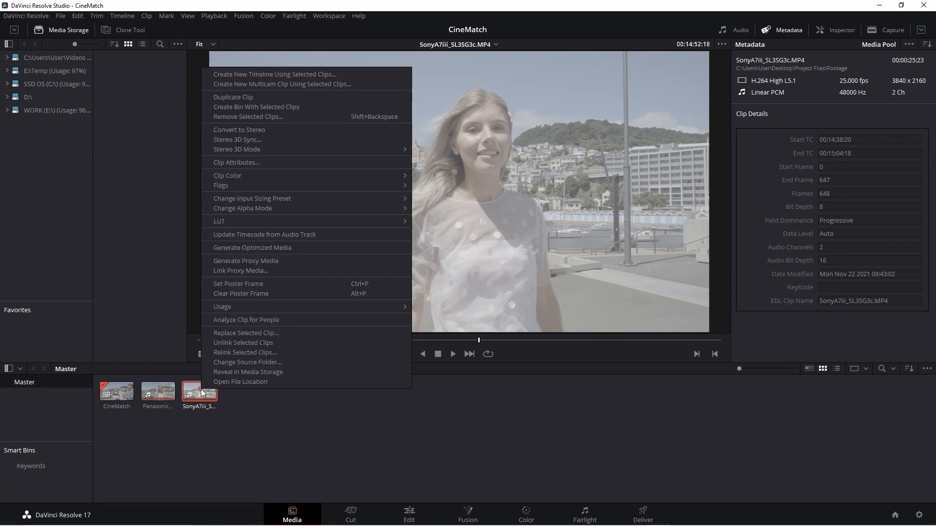
{"action": "mouse_move", "coordinate": [233, 224]}
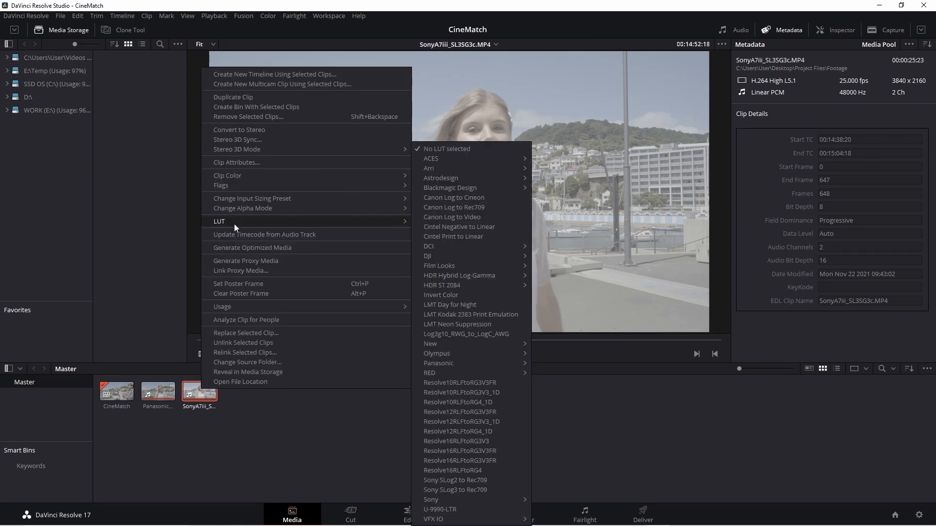
{"action": "left_click", "coordinate": [157, 393]}
{"action": "right_click", "coordinate": [158, 392]}
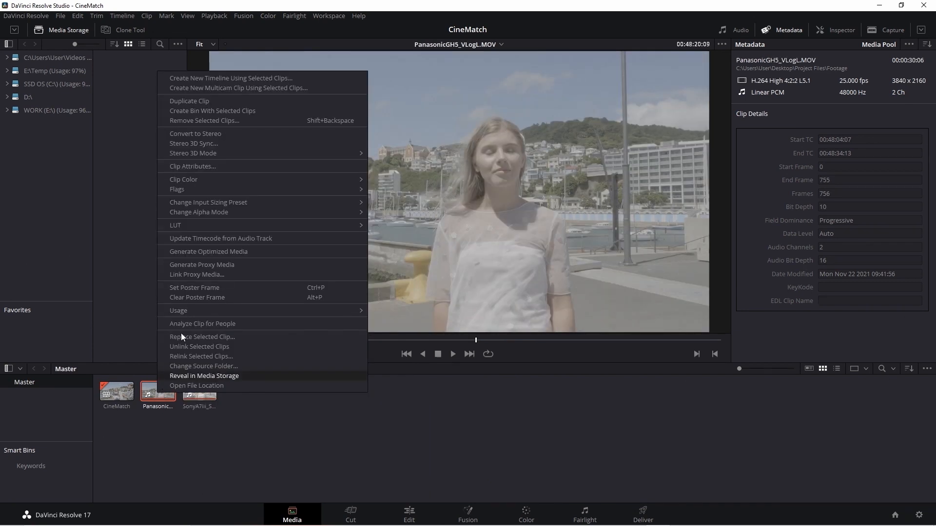
{"action": "mouse_move", "coordinate": [210, 229]}
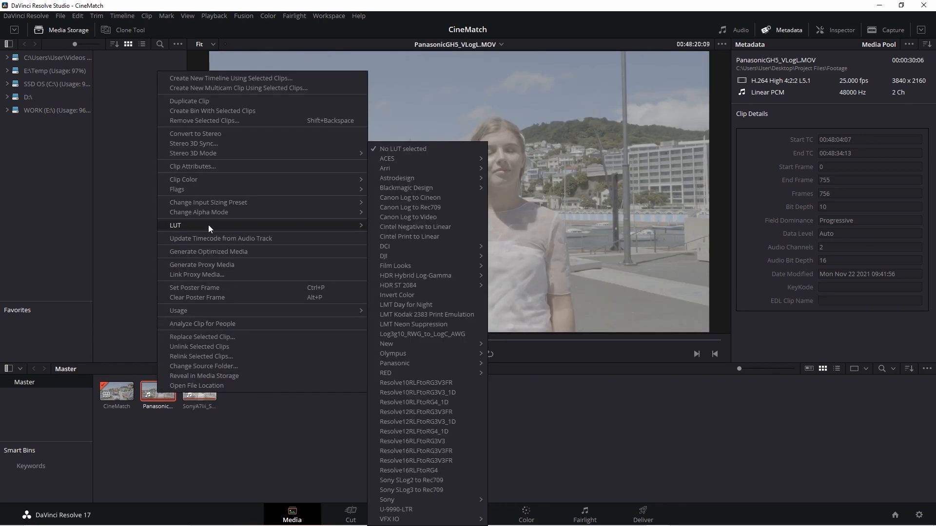
{"action": "left_click", "coordinate": [591, 417]}
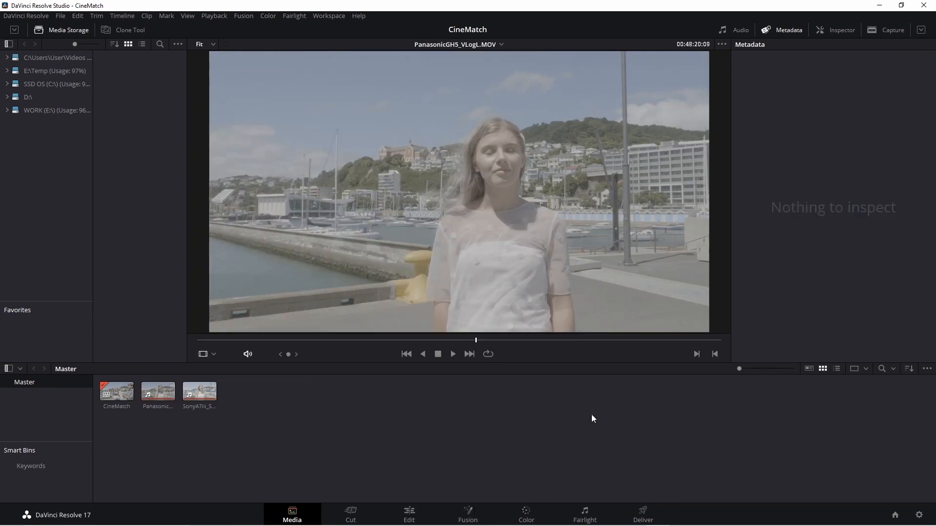
View a mid-clip frame of the Panasonic and Sony shots on the Color page to compare the ungraded footage
{"action": "left_click", "coordinate": [518, 513]}
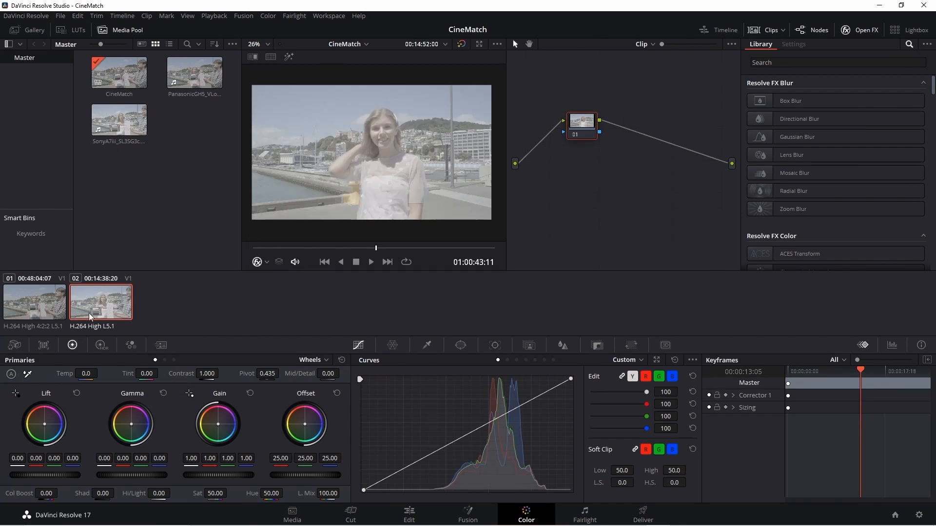
{"action": "left_click", "coordinate": [27, 295]}
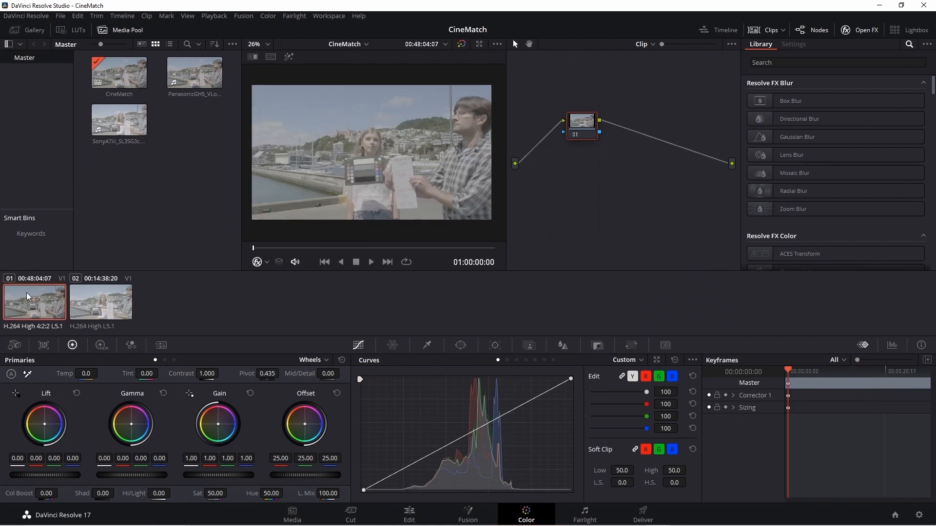
{"action": "left_click", "coordinate": [374, 248]}
{"action": "left_click", "coordinate": [99, 312]}
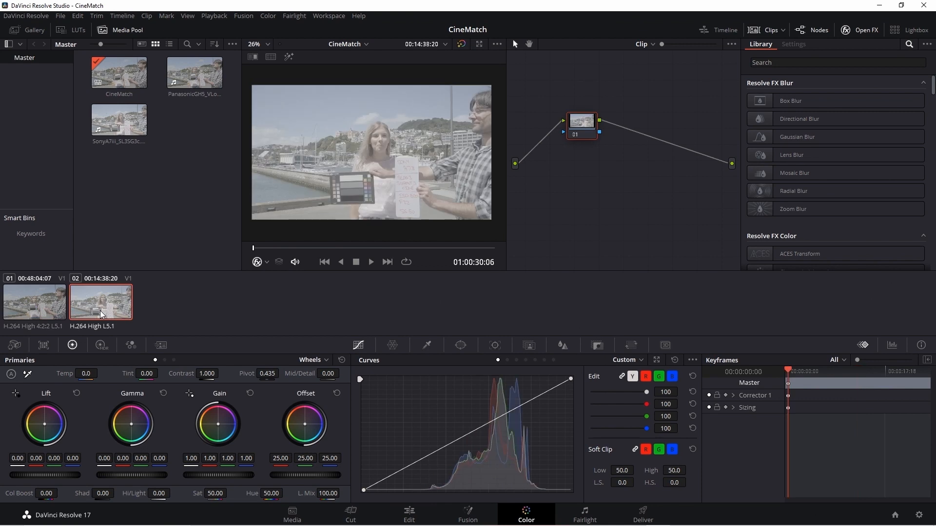
{"action": "left_click", "coordinate": [380, 248]}
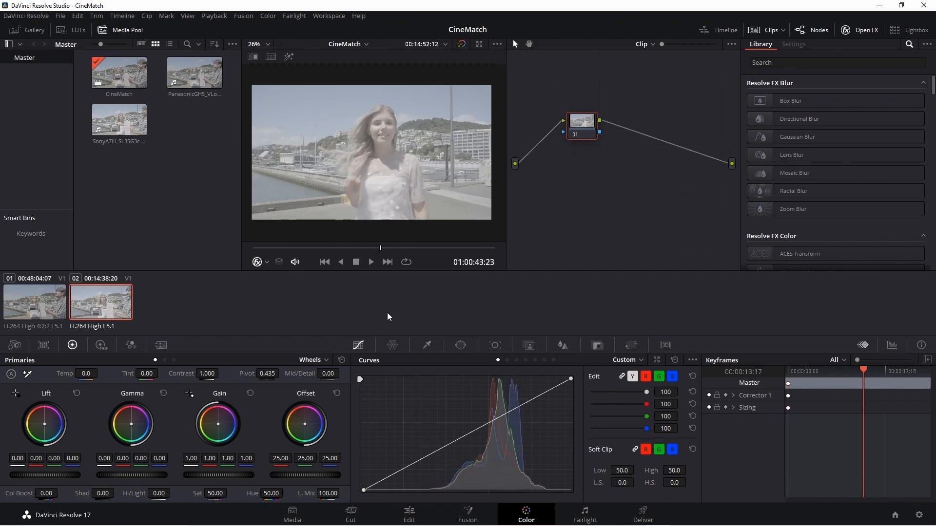
Move the timeline playhead to 01:00:14:06 in the Panasonic clip on the Edit page and return to the Color page
{"action": "left_click", "coordinate": [410, 513]}
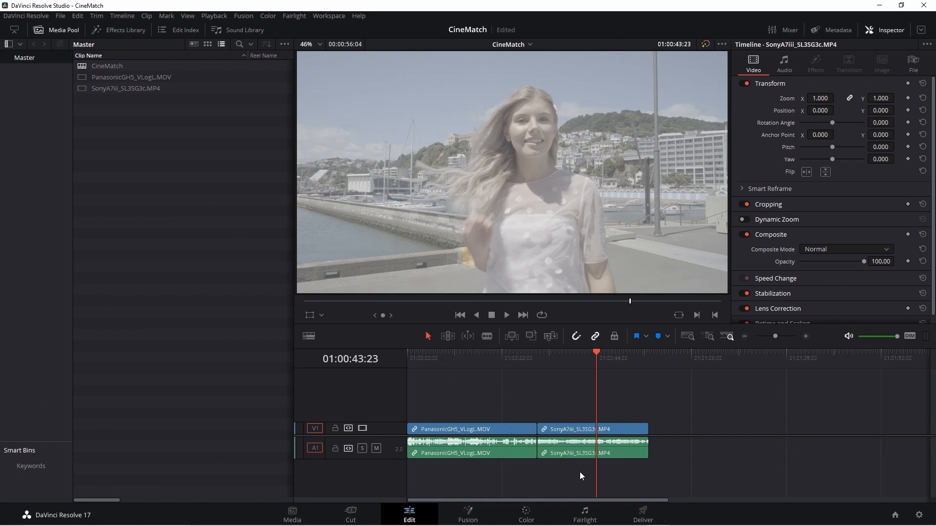
{"action": "left_click", "coordinate": [469, 359]}
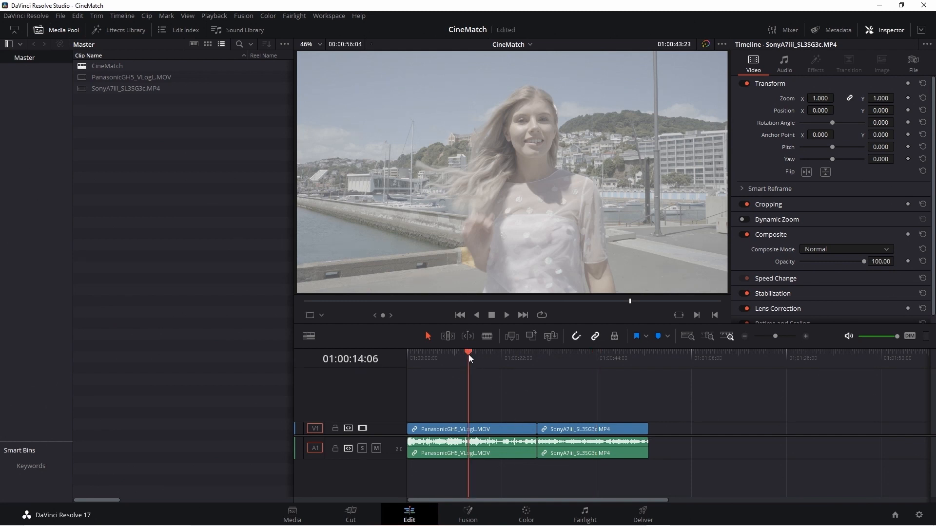
{"action": "left_click", "coordinate": [527, 513]}
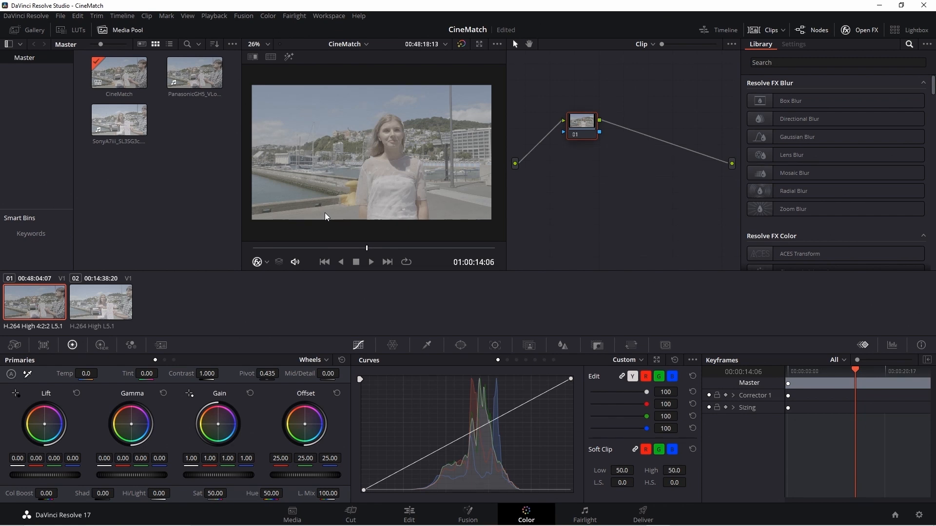
Apply the Sony LUT SLog3SGamut3.CineToLC-709 to node 01 of the Panasonic clip
{"action": "right_click", "coordinate": [581, 135]}
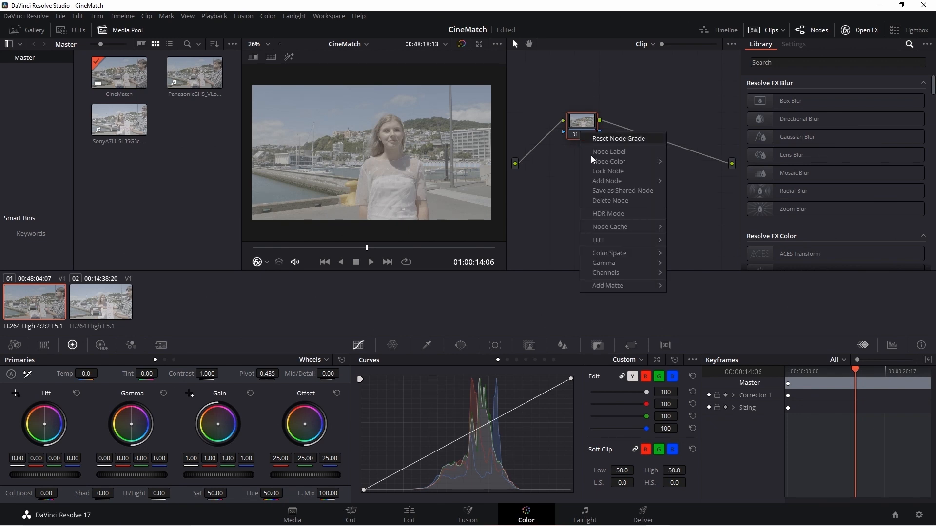
{"action": "mouse_move", "coordinate": [599, 240]}
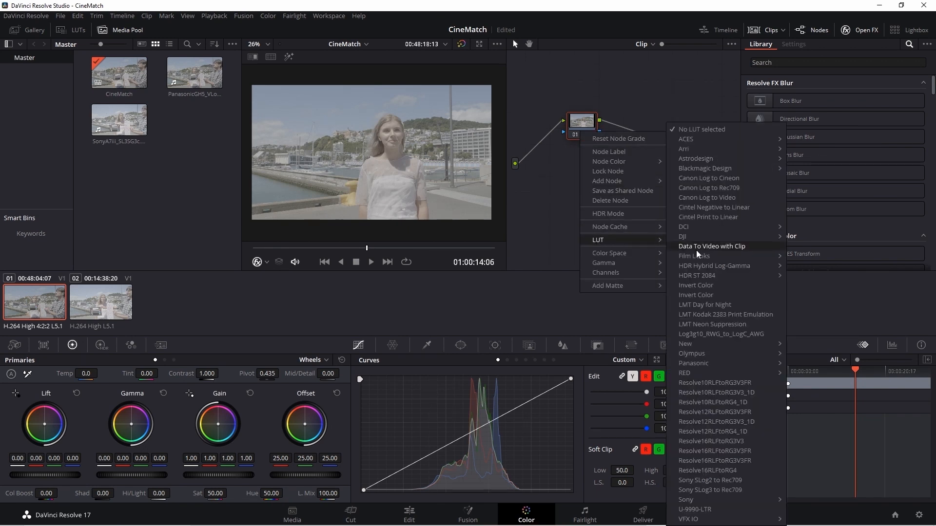
{"action": "mouse_move", "coordinate": [724, 501]}
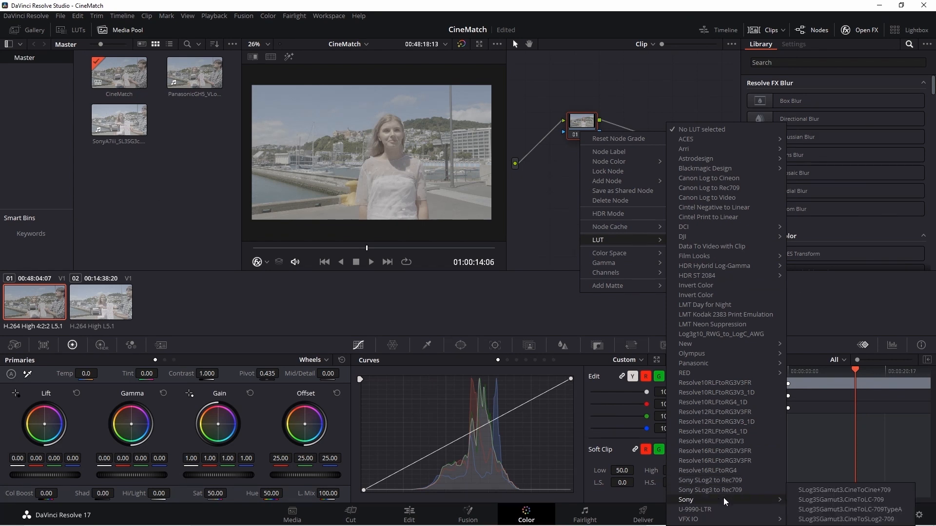
{"action": "left_click", "coordinate": [802, 500]}
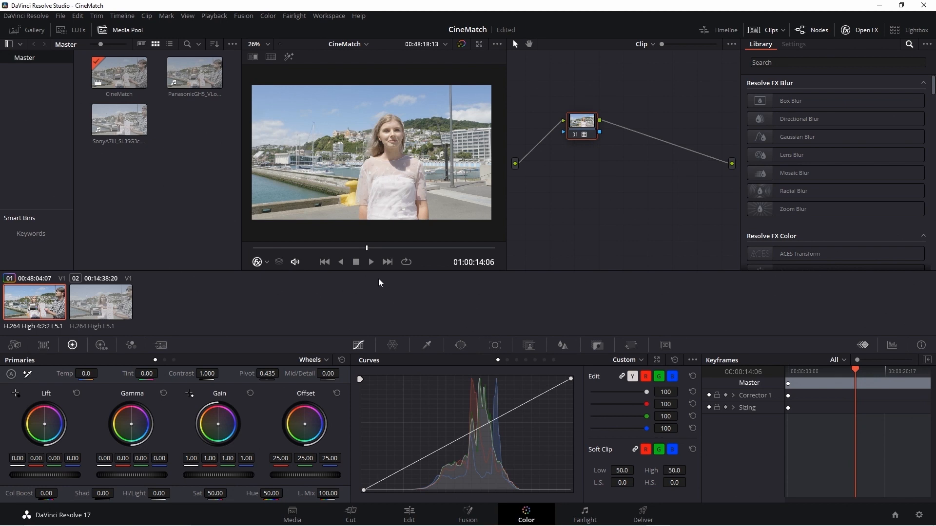
Show the stills gallery and grab a still of the graded Panasonic frame
{"action": "left_click", "coordinate": [34, 32]}
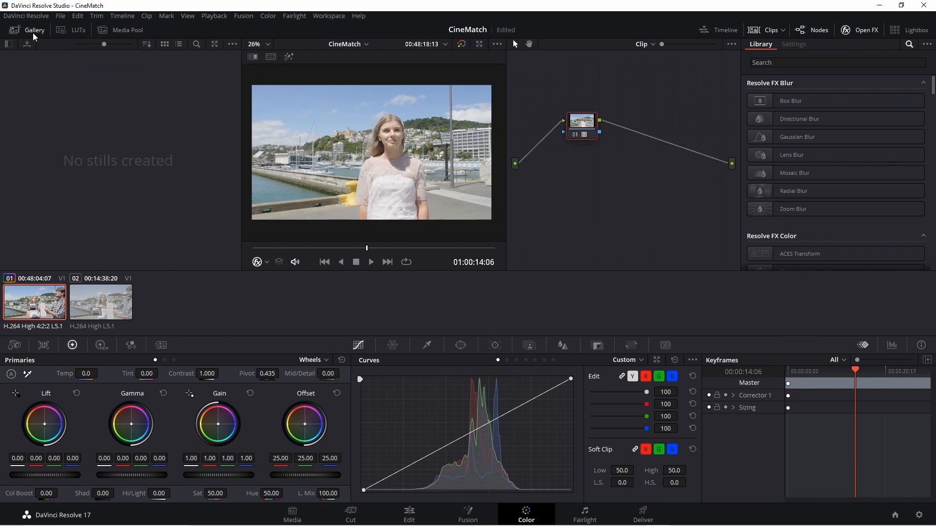
{"action": "right_click", "coordinate": [412, 160]}
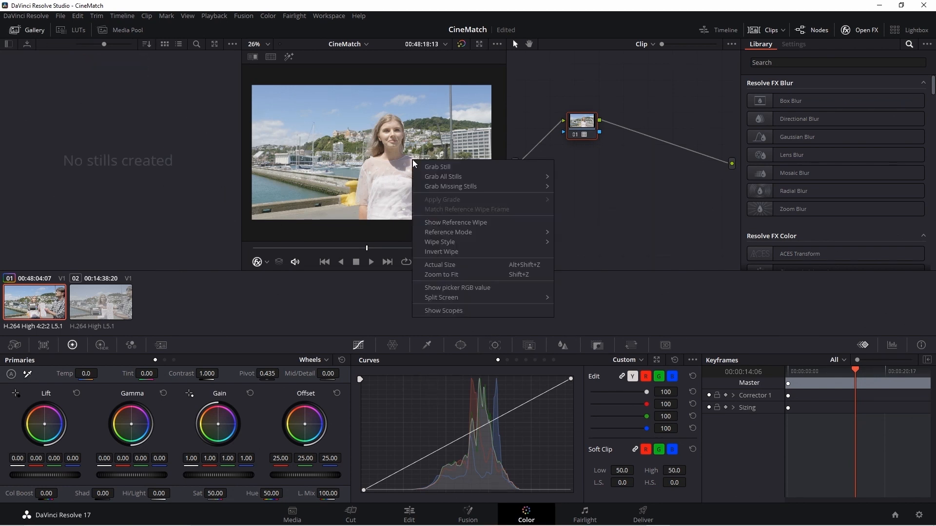
{"action": "left_click", "coordinate": [450, 169]}
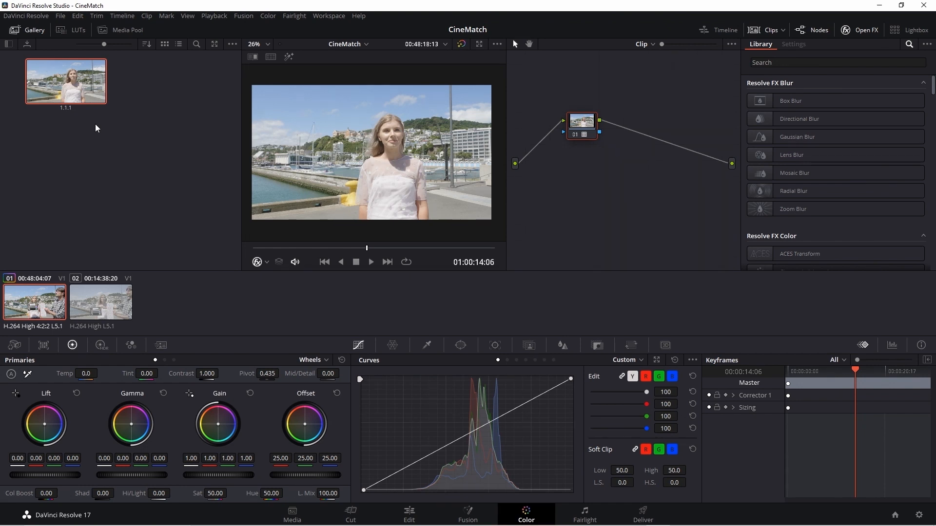
Apply the grabbed still's grade to the Sony clip and move the playhead to 01:00:43:15
{"action": "left_click", "coordinate": [99, 312]}
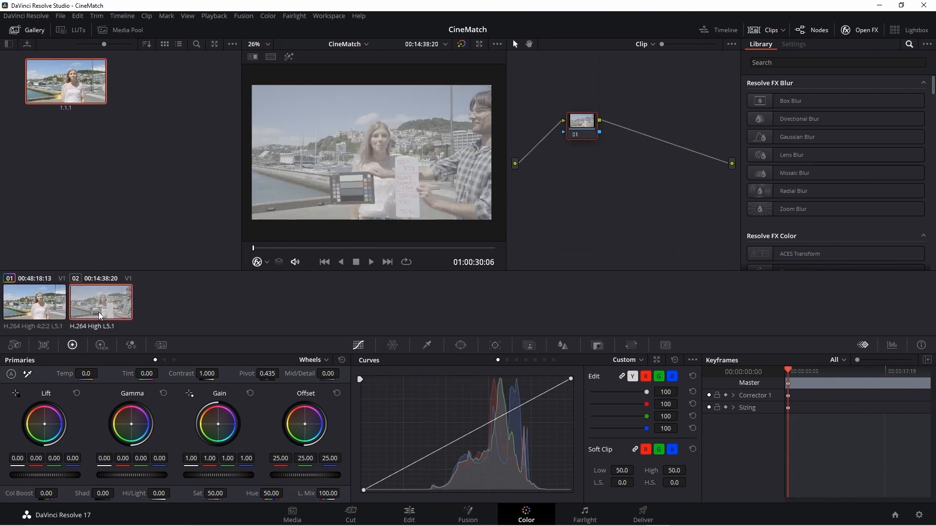
{"action": "right_click", "coordinate": [85, 91]}
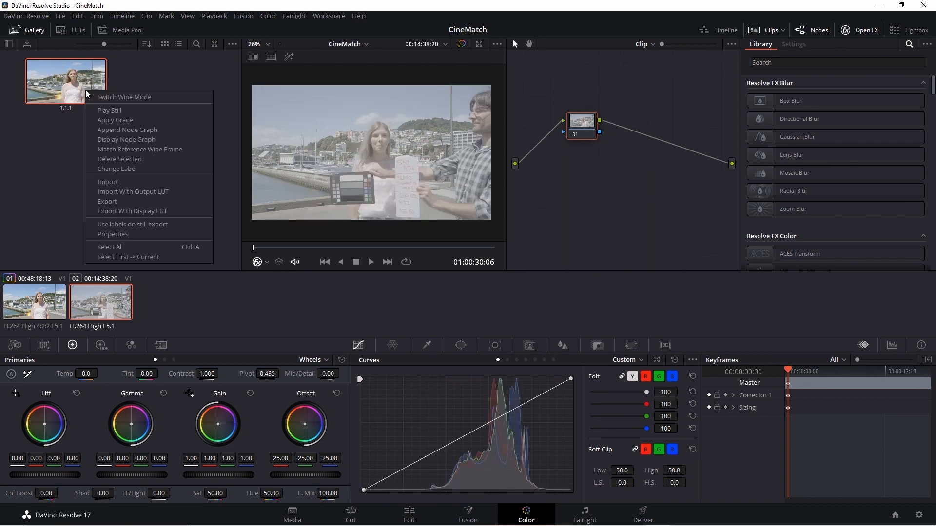
{"action": "left_click", "coordinate": [136, 120]}
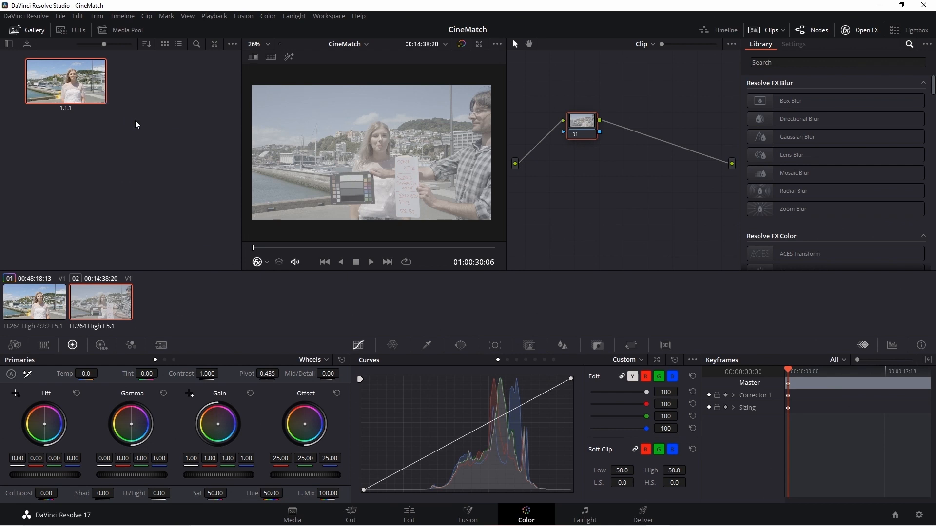
{"action": "left_click", "coordinate": [379, 250]}
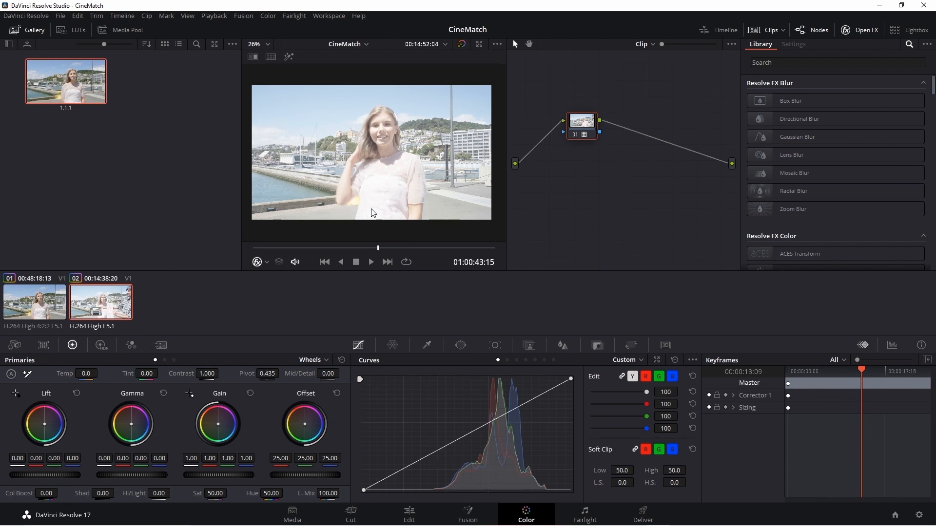
Play the still as a reference wipe over the Sony clip, adjust the wipe edge slightly, and cue the clip to 01:00:43:08
{"action": "right_click", "coordinate": [90, 89]}
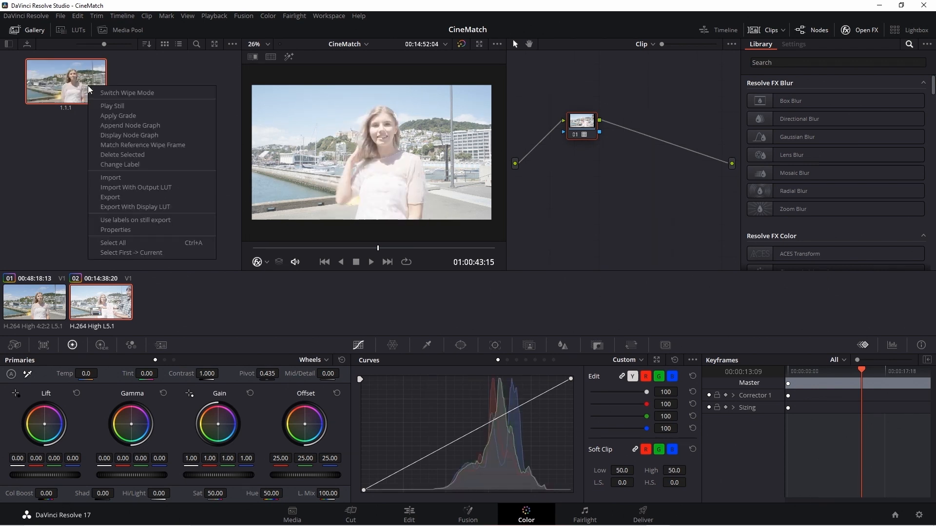
{"action": "left_click", "coordinate": [100, 104]}
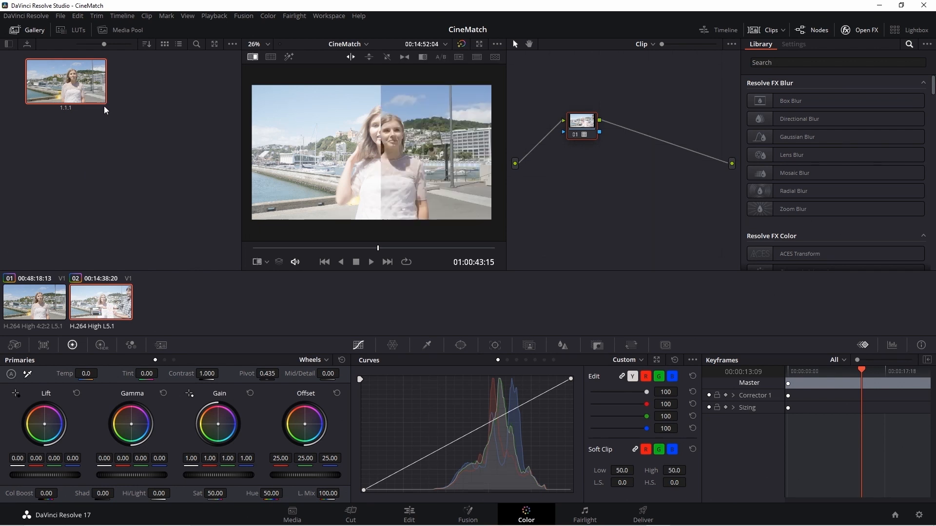
{"action": "mouse_move", "coordinate": [381, 166]}
{"action": "left_mouse_down"}
{"action": "mouse_move", "coordinate": [318, 171]}
{"action": "mouse_move", "coordinate": [378, 173]}
{"action": "left_mouse_up"}
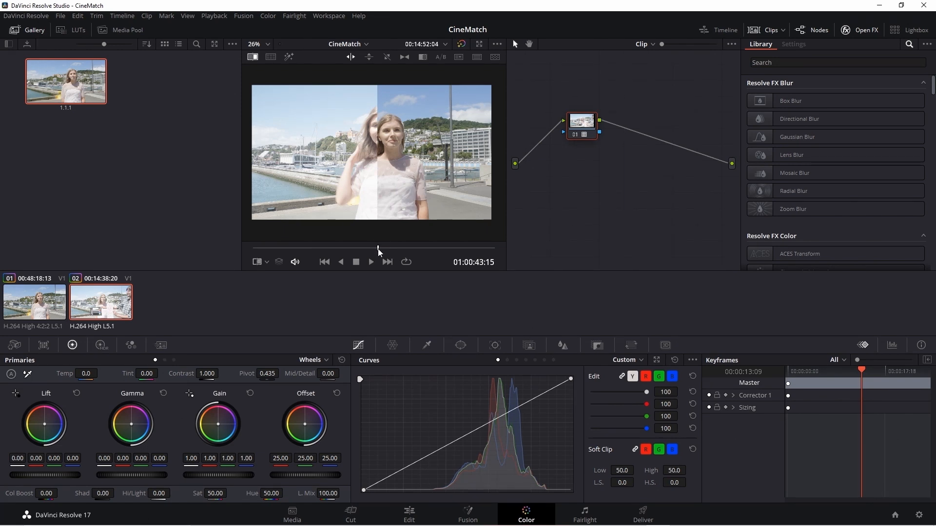
{"action": "mouse_move", "coordinate": [378, 250]}
{"action": "left_mouse_down"}
{"action": "mouse_move", "coordinate": [336, 252]}
{"action": "mouse_move", "coordinate": [375, 250]}
{"action": "left_mouse_up"}
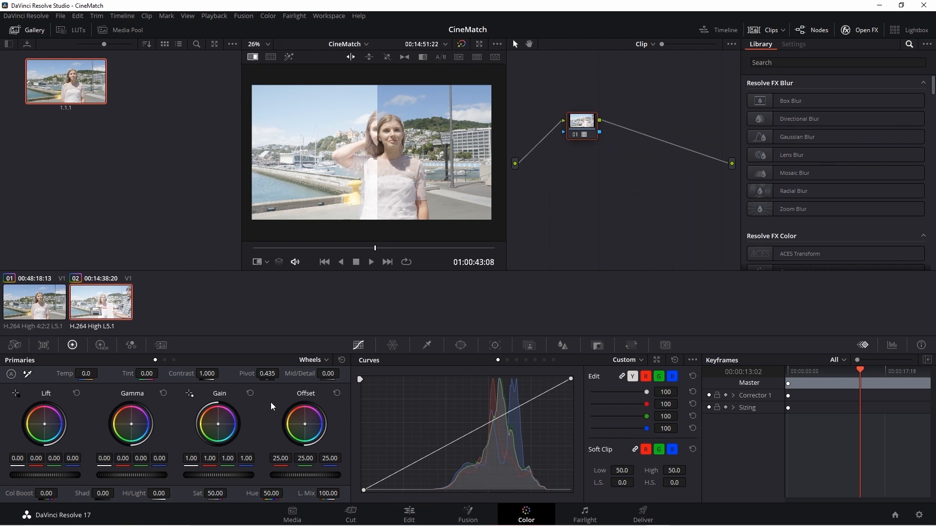
Show the video scopes in an enlarged floating window, look at the Waveform, and return to the Parade
{"action": "left_click", "coordinate": [891, 346]}
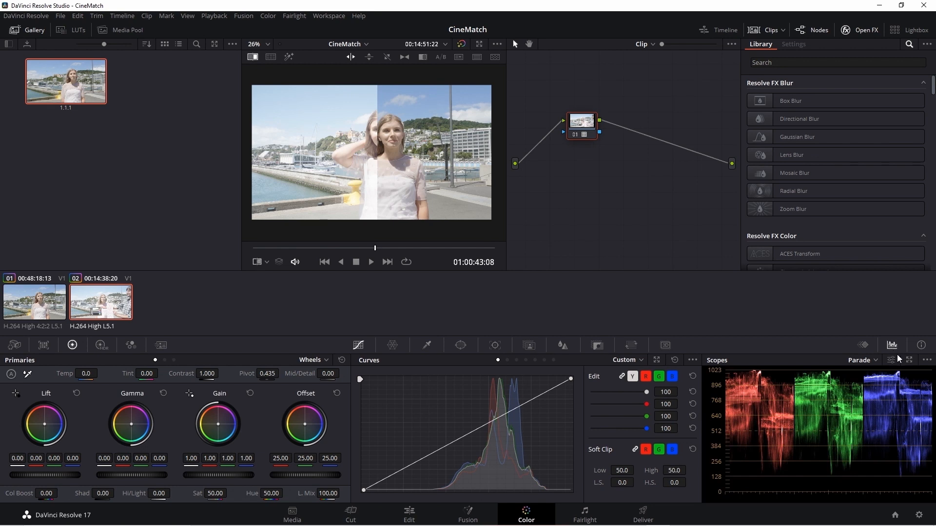
{"action": "left_click", "coordinate": [908, 360]}
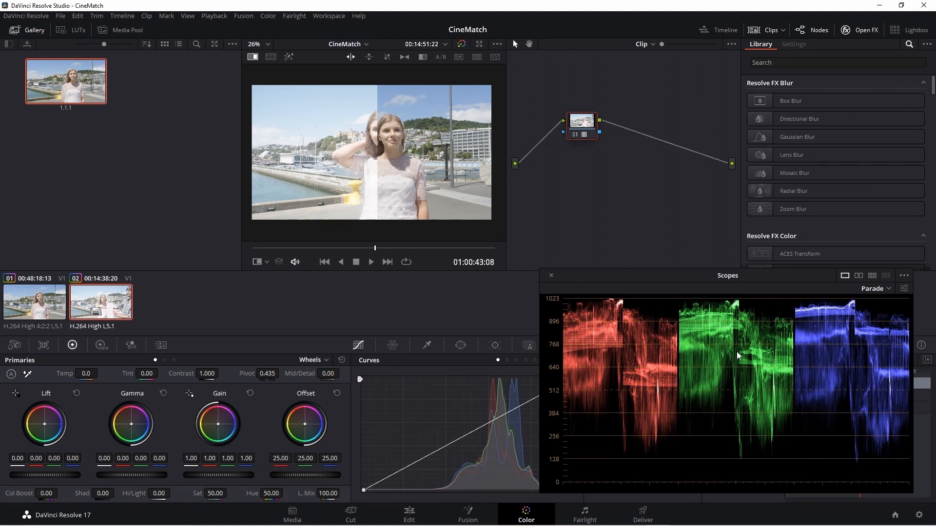
{"action": "left_click", "coordinate": [889, 289]}
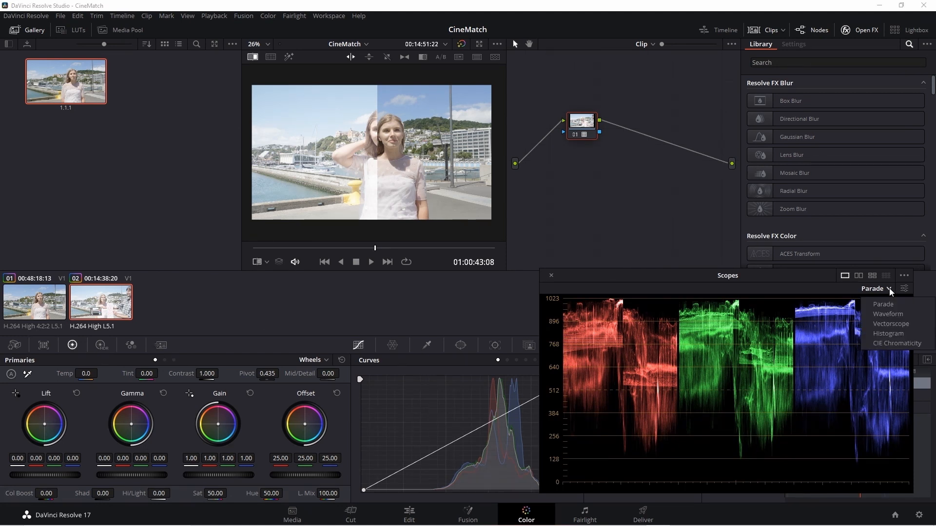
{"action": "left_click", "coordinate": [893, 316]}
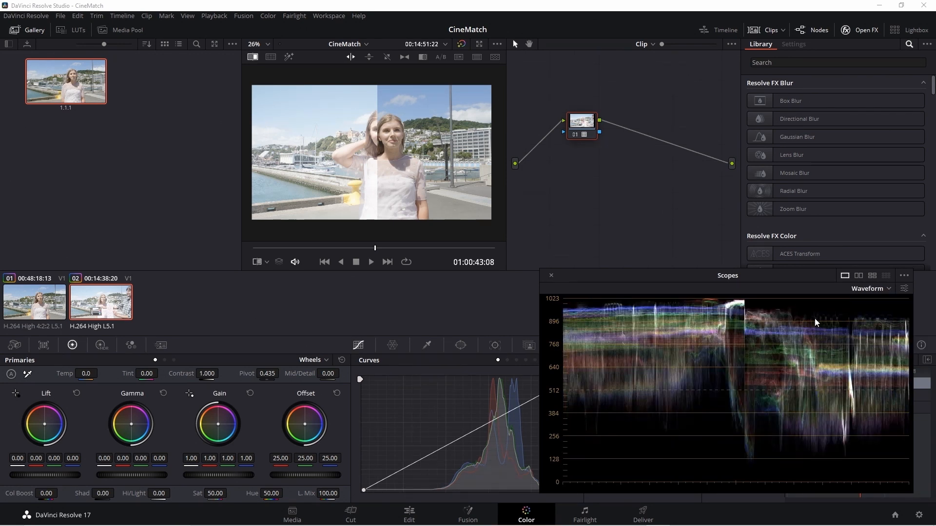
{"action": "left_click", "coordinate": [888, 291]}
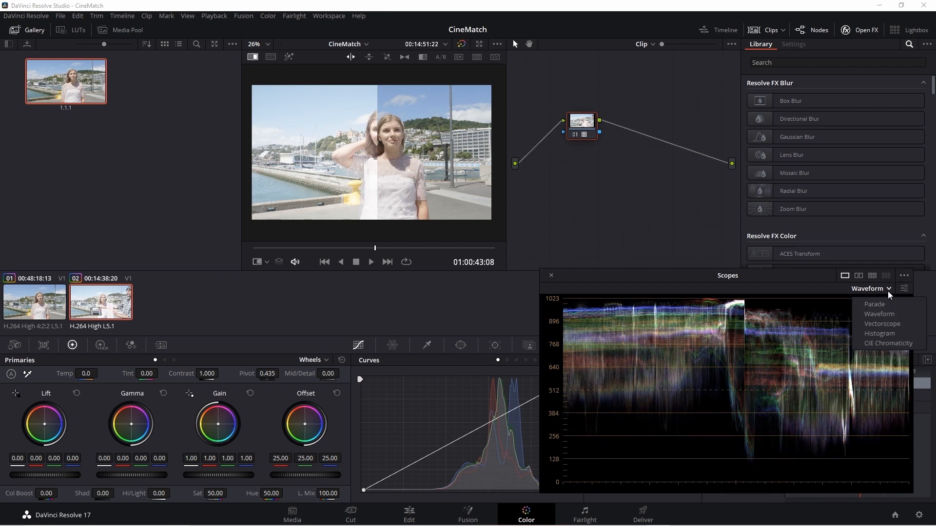
{"action": "left_click", "coordinate": [882, 302]}
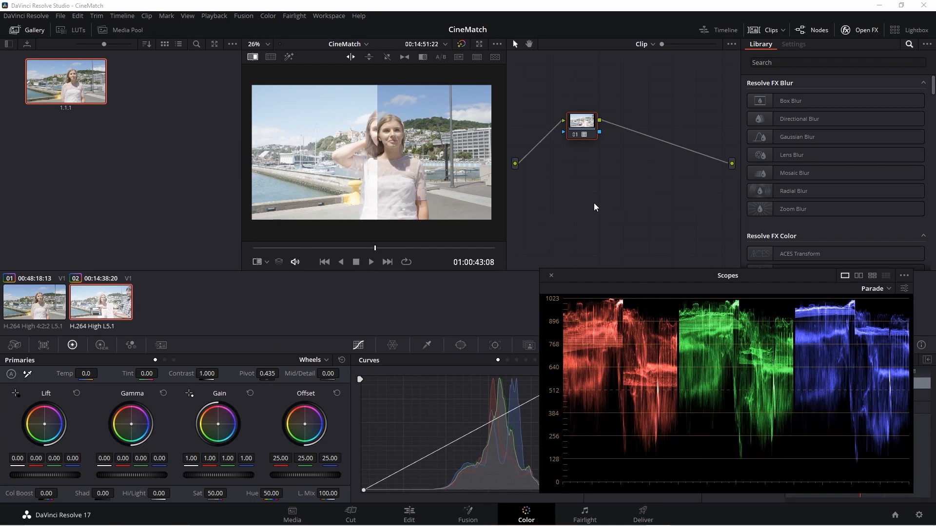
Add a node ahead of the Sony clip's LUT node and lower its Offset to 10.45
{"action": "key", "text": "alt+s"}
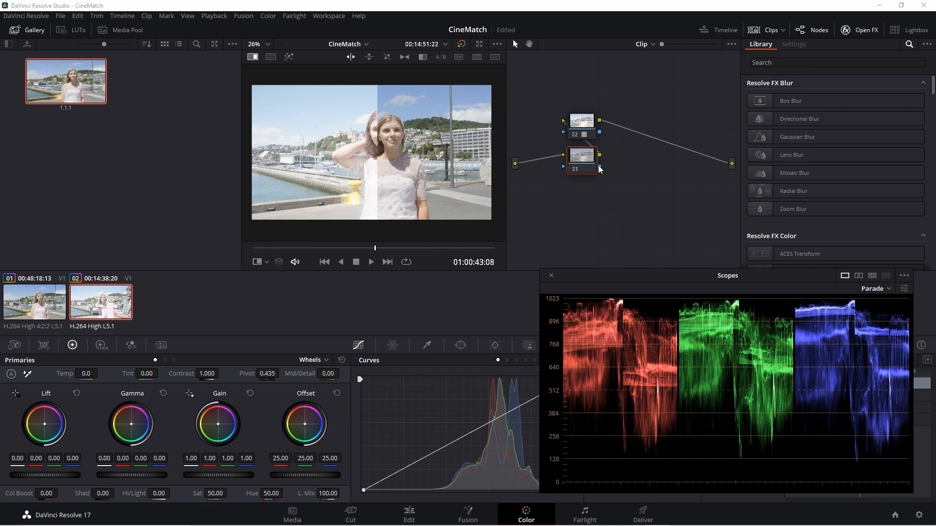
{"action": "left_click_drag", "start_coordinate": [582, 139], "coordinate": [626, 158]}
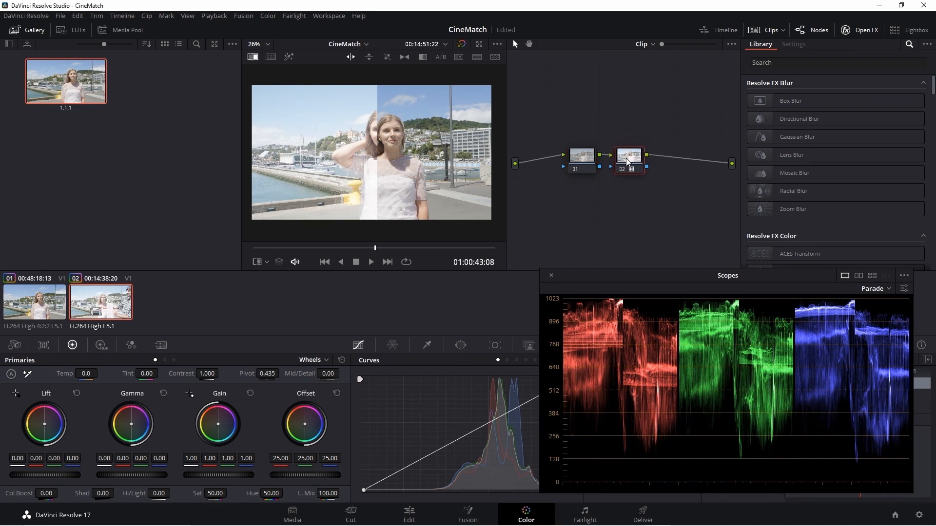
{"action": "left_click", "coordinate": [588, 166]}
{"action": "left_click_drag", "start_coordinate": [309, 475], "coordinate": [276, 476]}
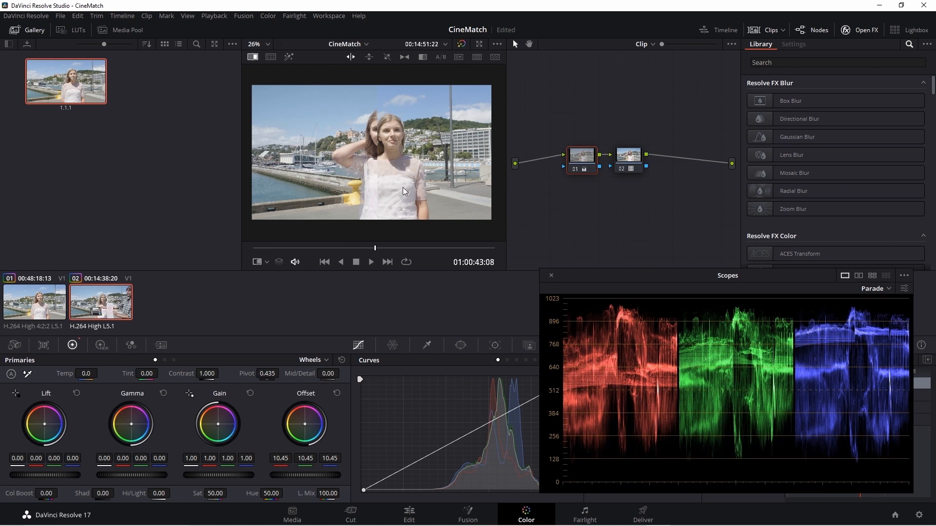
Compare the skin and sky tones up close across the reference wipe, and turn the wipe off
{"action": "scroll", "coordinate": [405, 179], "scroll_direction": "up", "scroll_amount": 4}
{"action": "scroll", "coordinate": [418, 185], "scroll_direction": "up", "scroll_amount": 3}
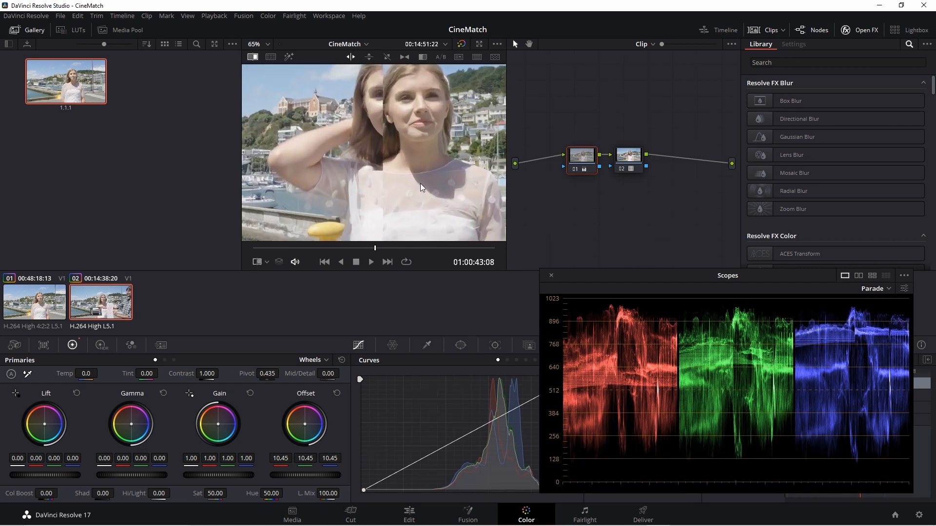
{"action": "mouse_move", "coordinate": [425, 181]}
{"action": "left_mouse_down"}
{"action": "mouse_move", "coordinate": [408, 261]}
{"action": "mouse_move", "coordinate": [422, 241]}
{"action": "mouse_move", "coordinate": [410, 191]}
{"action": "left_mouse_up"}
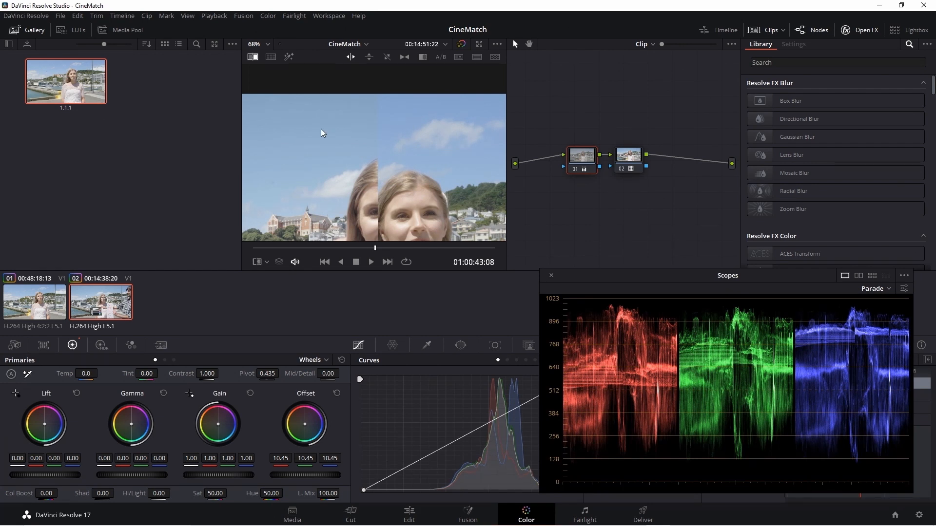
{"action": "right_click", "coordinate": [408, 120]}
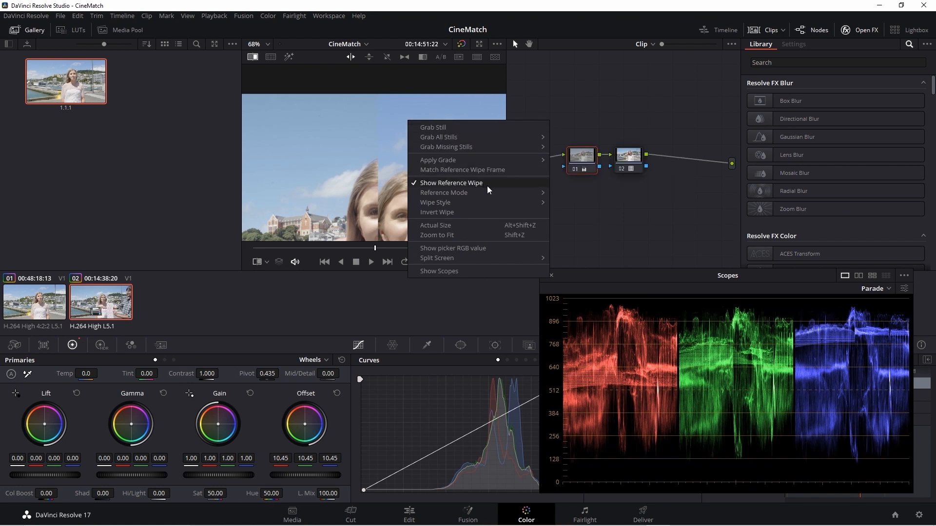
{"action": "left_click", "coordinate": [500, 186]}
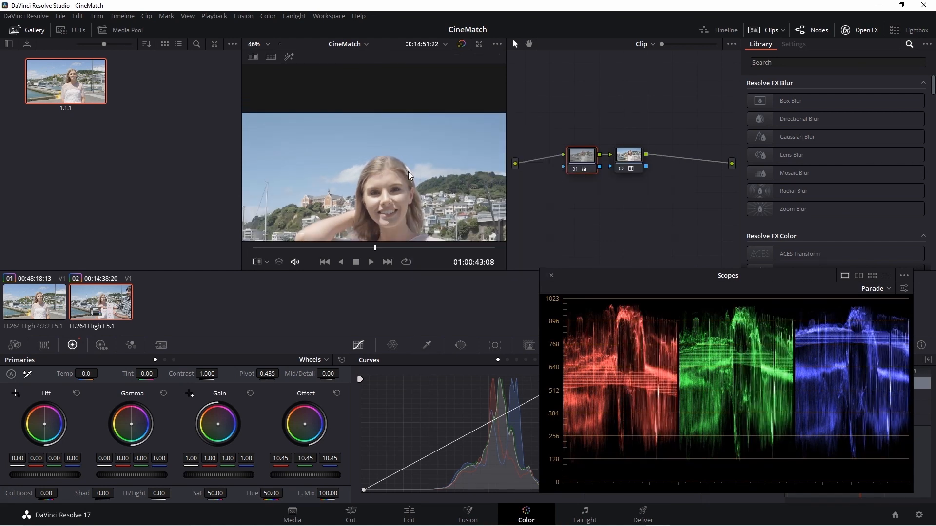
{"action": "scroll", "coordinate": [408, 178], "scroll_direction": "down", "scroll_amount": 2}
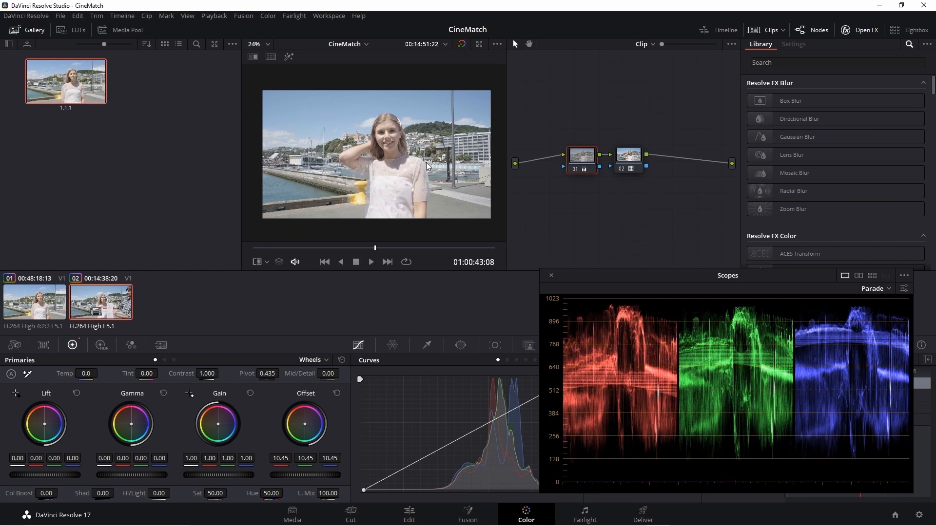
Cue the Panasonic clip to 01:00:15:03 and add a node ahead of its LUT node, leaving the new node selected
{"action": "left_click", "coordinate": [28, 307]}
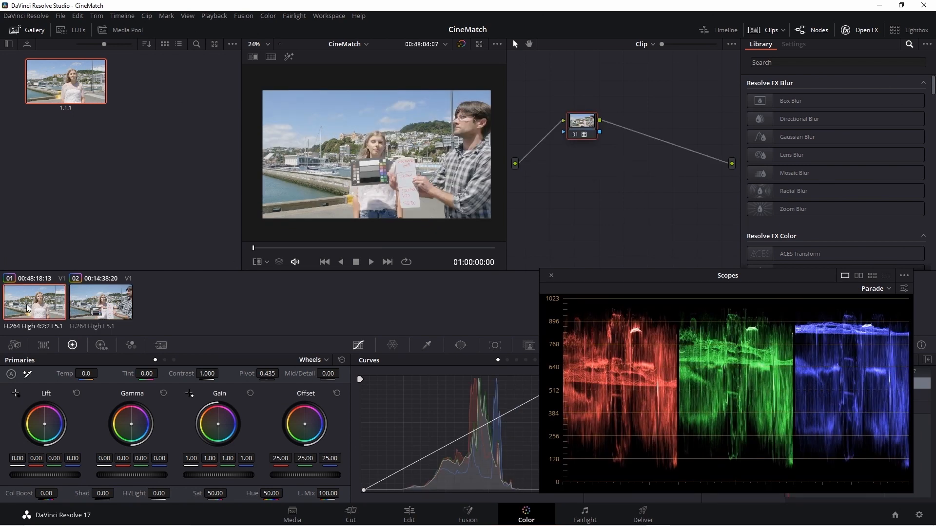
{"action": "left_click", "coordinate": [395, 250]}
{"action": "left_click_drag", "start_coordinate": [394, 250], "coordinate": [374, 250]}
{"action": "key", "text": "alt+s"}
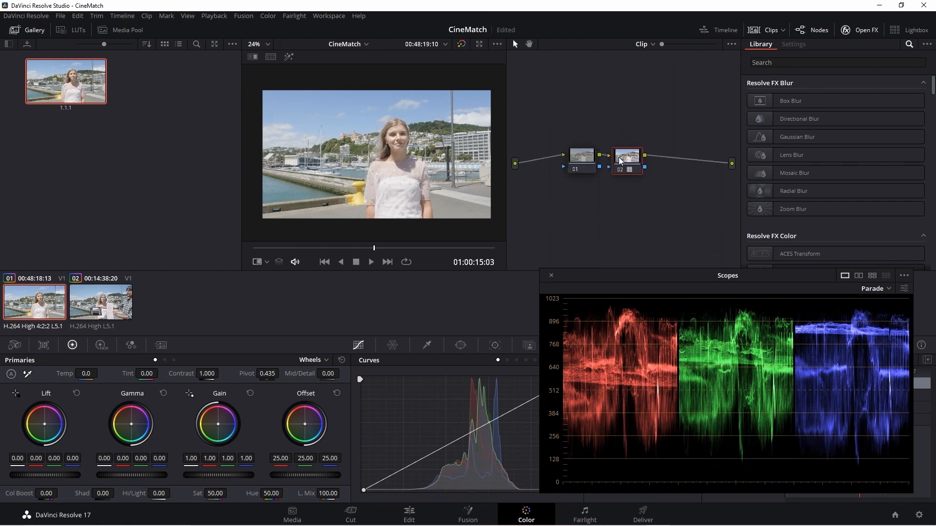
{"action": "left_click", "coordinate": [582, 157]}
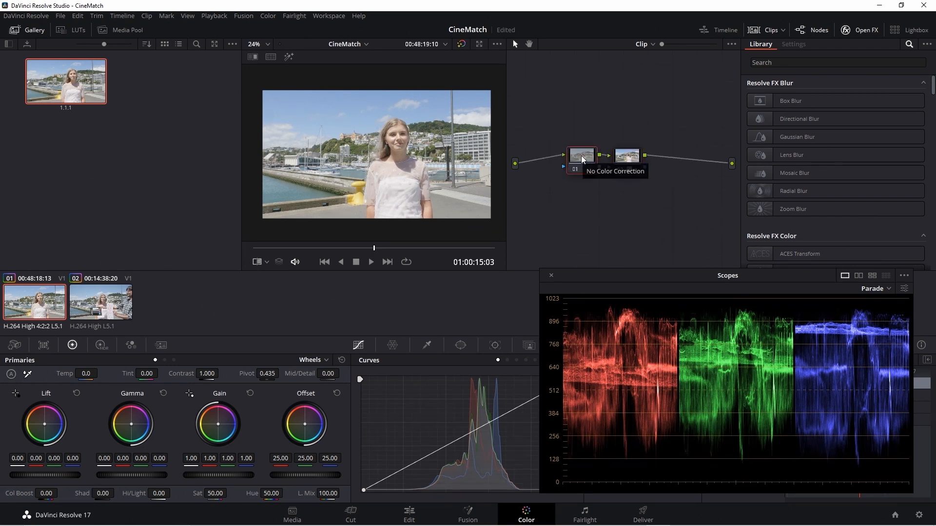
Search the effects library for "color" and apply Color Space Transform to node 01 of the Panasonic clip
{"action": "left_click", "coordinate": [767, 63]}
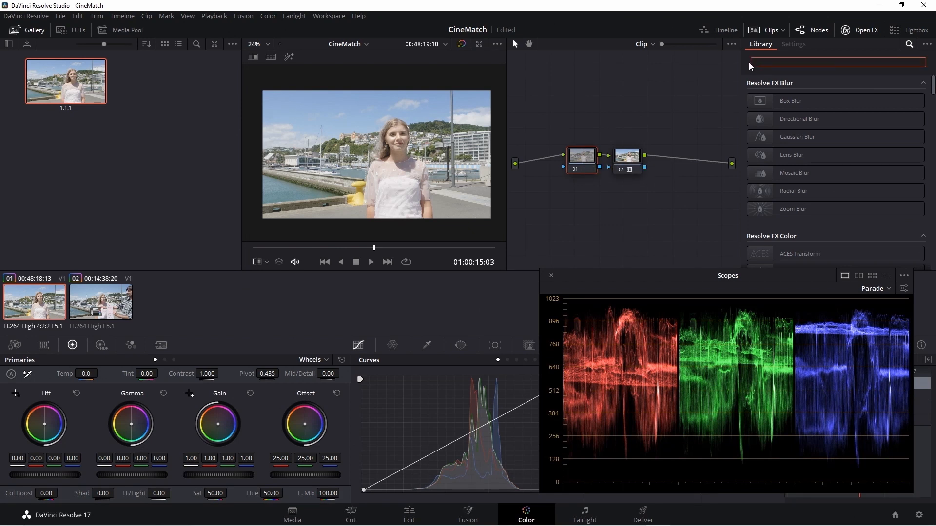
{"action": "type", "text": "color"}
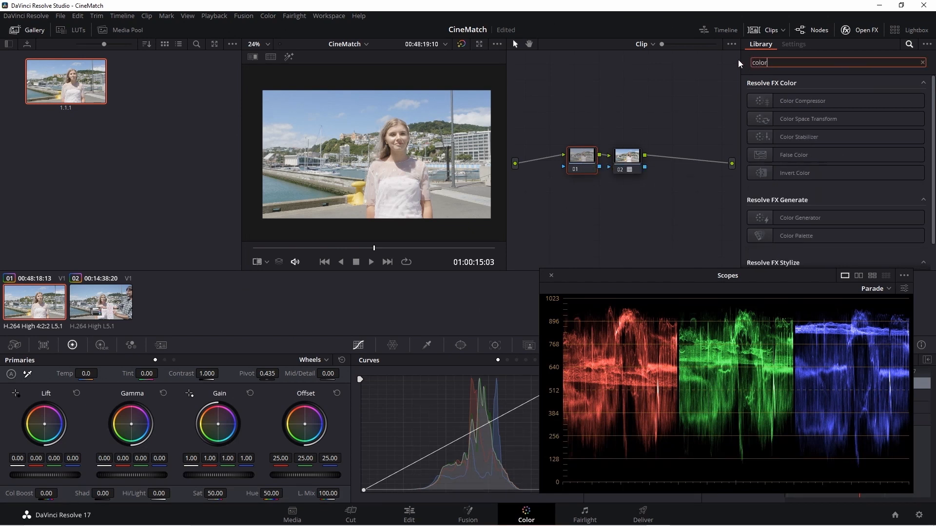
{"action": "left_click_drag", "start_coordinate": [765, 118], "coordinate": [586, 163]}
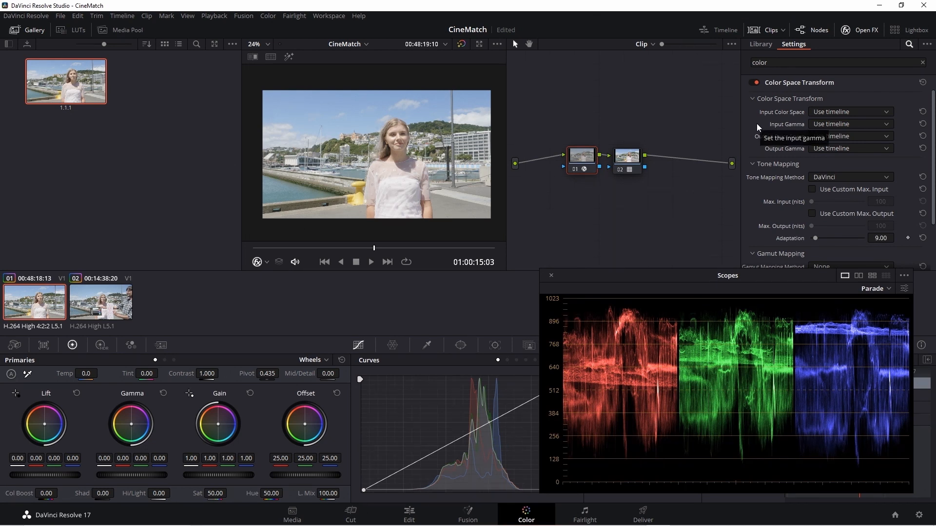
Set the transform's input color space to Panasonic V-Gamut and its input gamma to Panasonic V-Log
{"action": "left_click", "coordinate": [886, 112]}
{"action": "scroll", "coordinate": [913, 124], "scroll_direction": "down", "scroll_amount": 6}
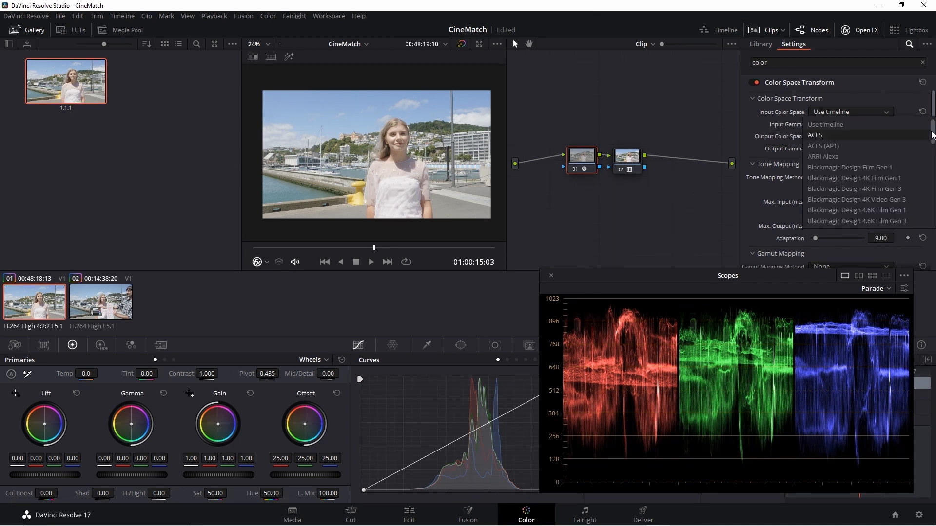
{"action": "scroll", "coordinate": [922, 180], "scroll_direction": "down", "scroll_amount": 3}
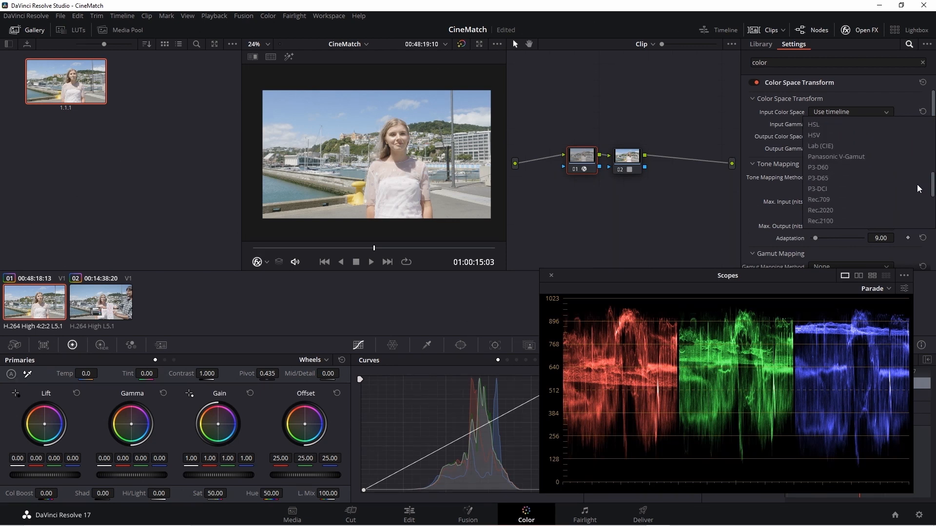
{"action": "left_click", "coordinate": [870, 147]}
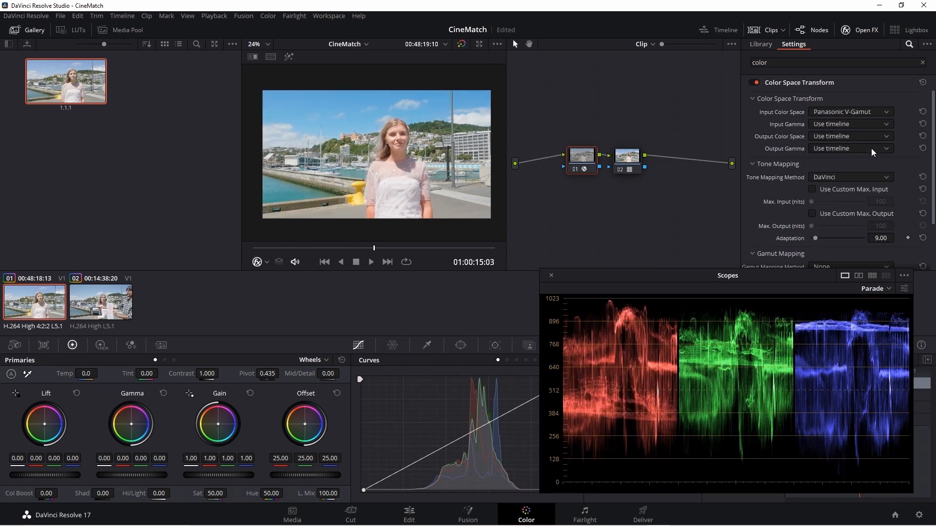
{"action": "left_click", "coordinate": [887, 124]}
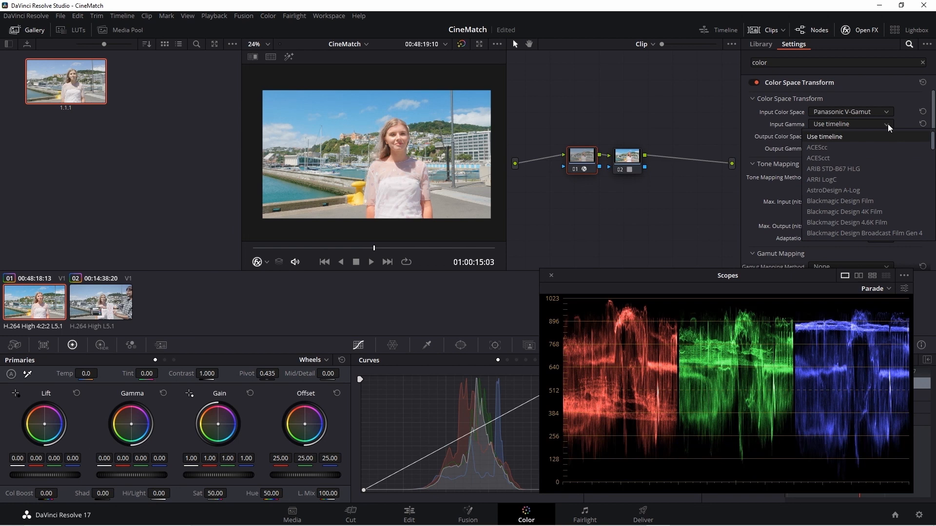
{"action": "left_click_drag", "start_coordinate": [931, 144], "coordinate": [930, 191]}
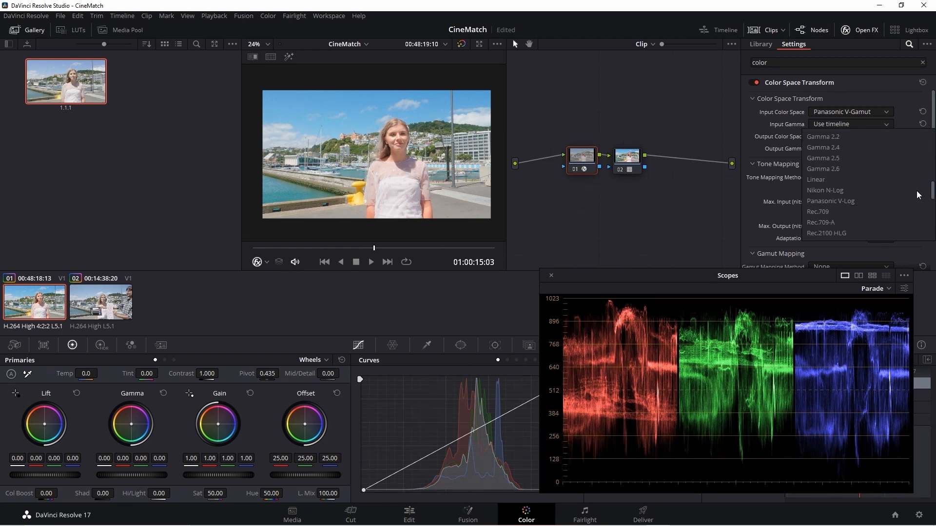
{"action": "left_click", "coordinate": [869, 200]}
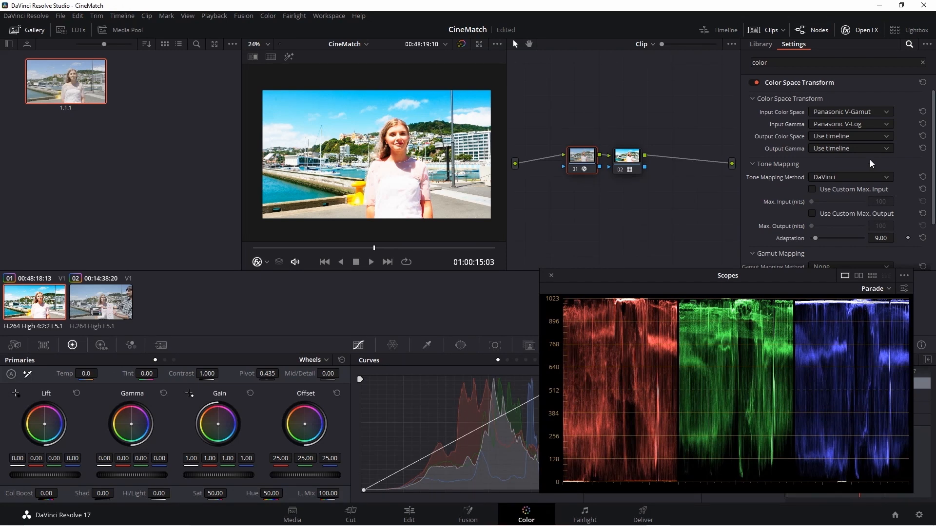
Set the transform's output color space to Sony S-Gamut3.Cine and its output gamma to Sony S-Log3
{"action": "left_click", "coordinate": [880, 149]}
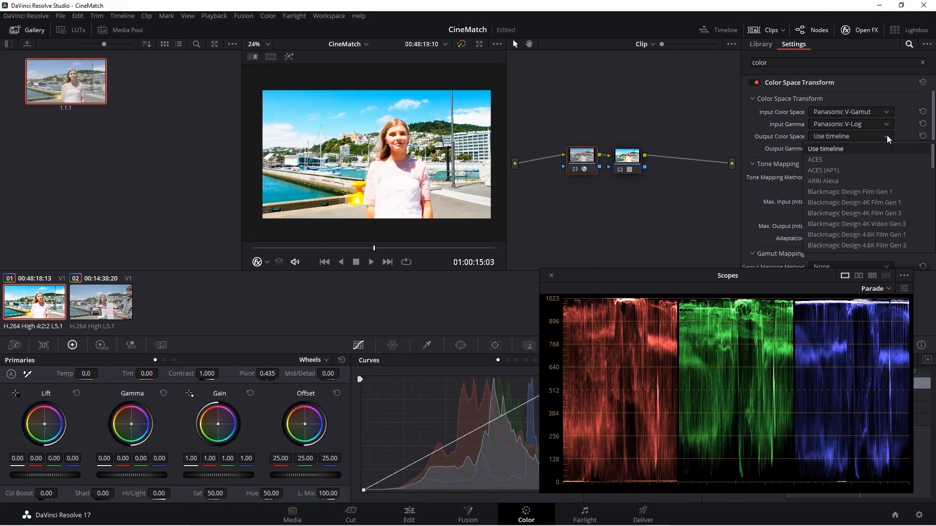
{"action": "left_click_drag", "start_coordinate": [931, 154], "coordinate": [905, 230]}
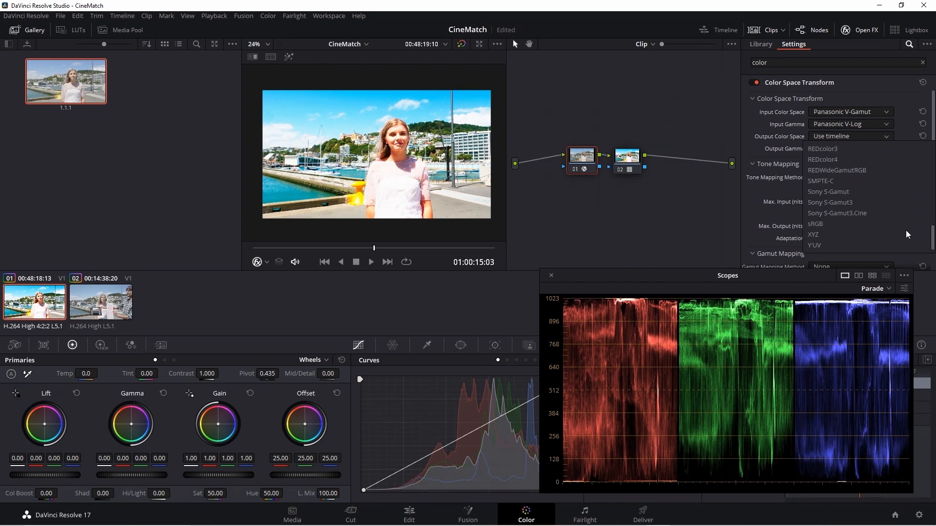
{"action": "left_click", "coordinate": [868, 213]}
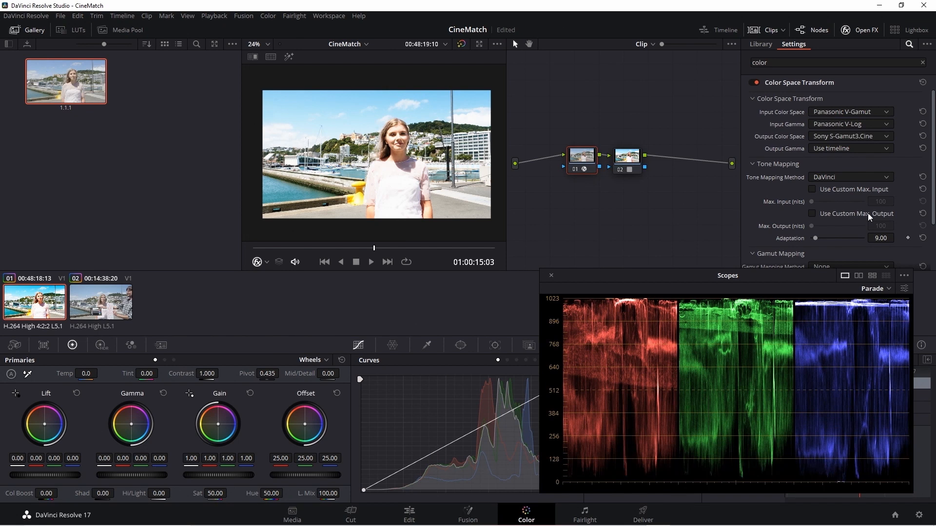
{"action": "left_click", "coordinate": [885, 149]}
{"action": "left_click_drag", "start_coordinate": [933, 168], "coordinate": [907, 237]}
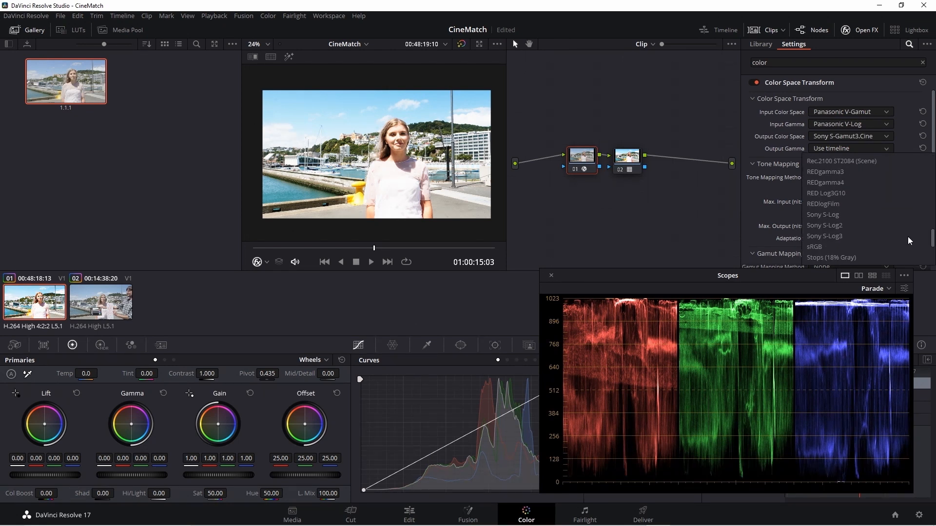
{"action": "left_click", "coordinate": [843, 236]}
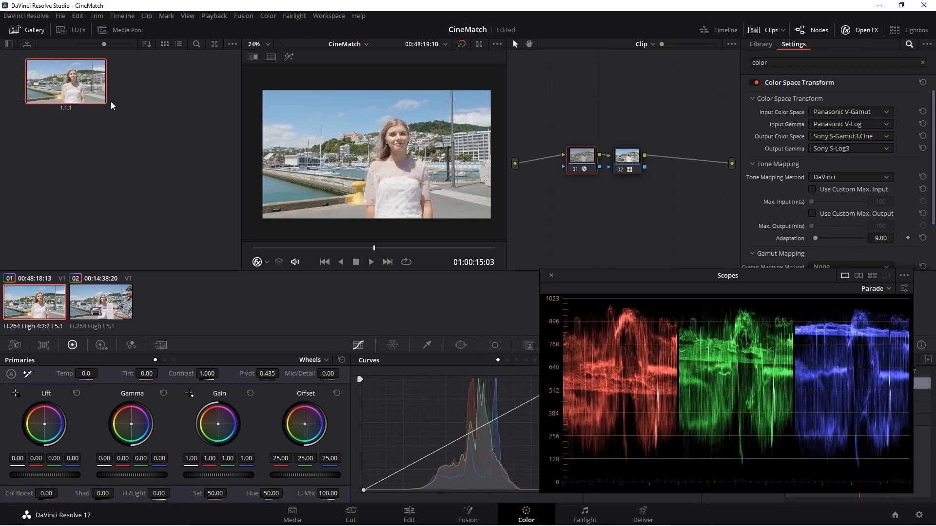
Replace the old gallery still with a new still of the transformed Panasonic frame, and switch to the Sony clip
{"action": "mouse_move", "coordinate": [96, 96]}
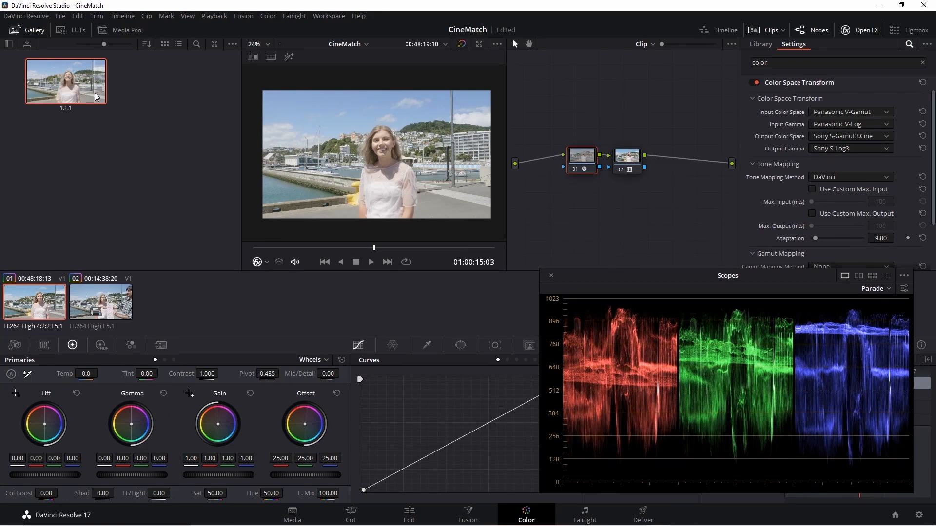
{"action": "key", "text": "Delete"}
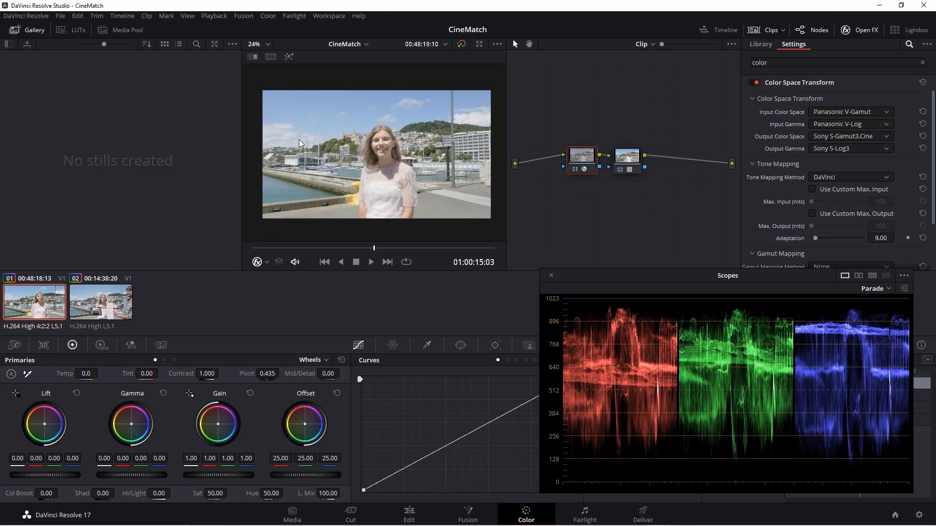
{"action": "right_click", "coordinate": [392, 153]}
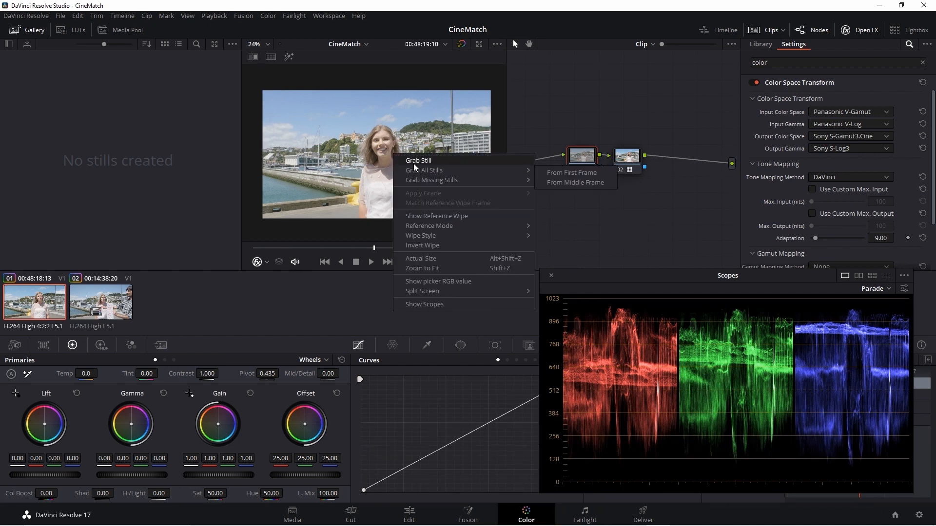
{"action": "left_click", "coordinate": [414, 163]}
{"action": "left_click", "coordinate": [112, 305]}
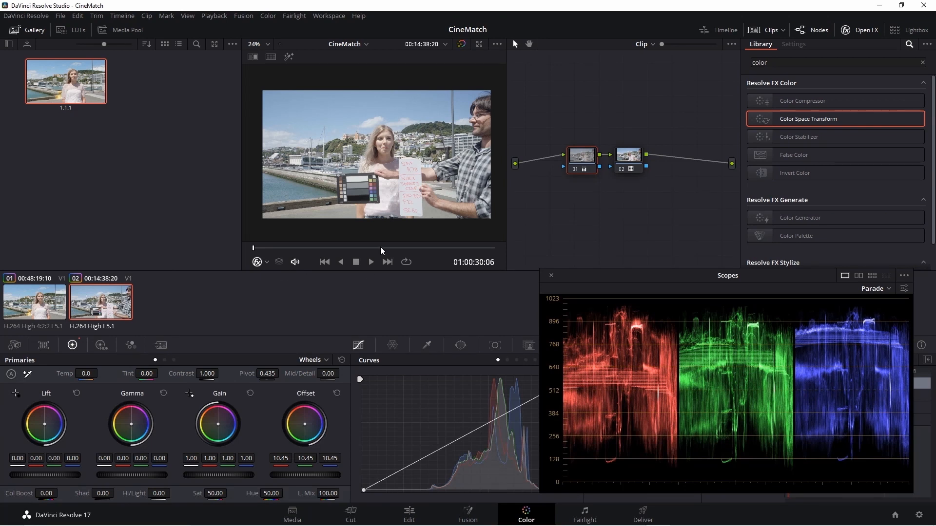
Compare the Panasonic gallery still with a later frame of the Sony clip using the reference wipe, and turn the wipe off
{"action": "left_click", "coordinate": [380, 248]}
{"action": "right_click", "coordinate": [75, 88]}
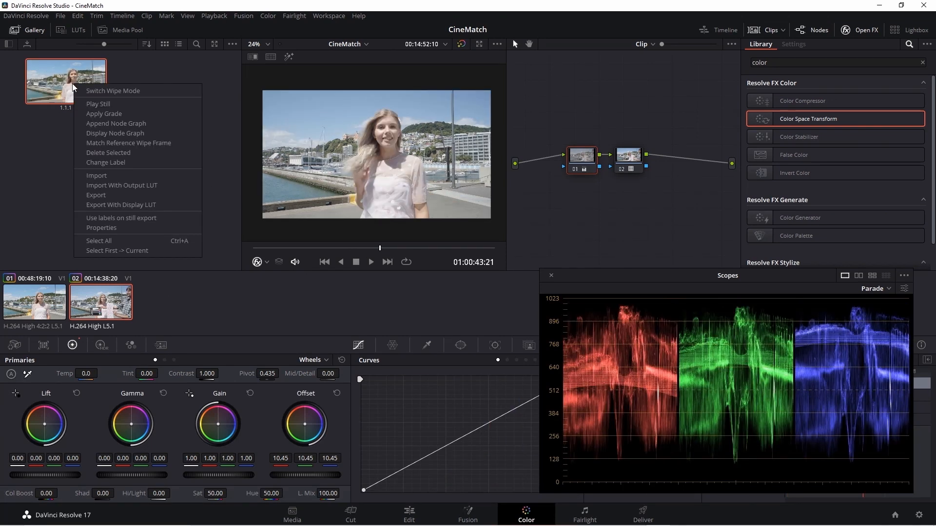
{"action": "left_click", "coordinate": [105, 110]}
{"action": "scroll", "coordinate": [372, 137], "scroll_direction": "up", "scroll_amount": 4}
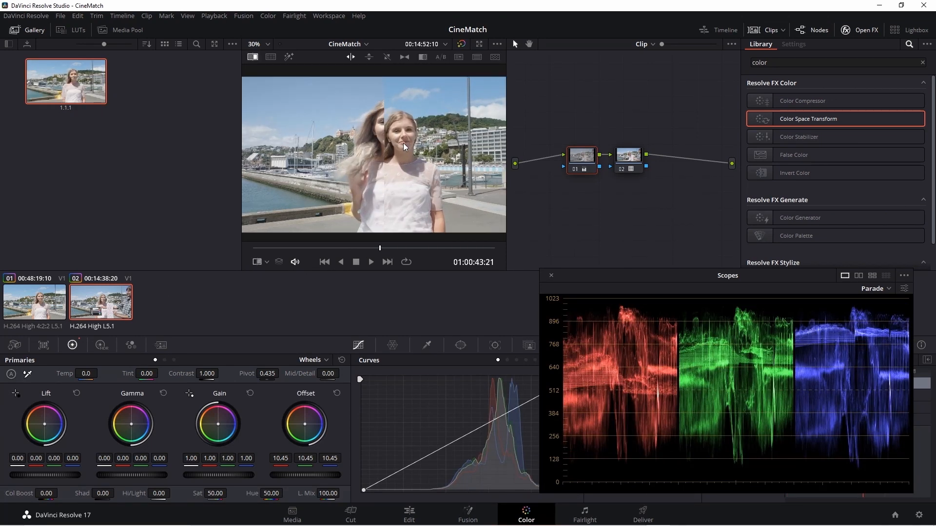
{"action": "left_click_drag", "start_coordinate": [406, 146], "coordinate": [387, 176]}
{"action": "mouse_move", "coordinate": [365, 127]}
{"action": "left_mouse_down"}
{"action": "mouse_move", "coordinate": [309, 127]}
{"action": "mouse_move", "coordinate": [409, 130]}
{"action": "mouse_move", "coordinate": [361, 132]}
{"action": "left_mouse_up"}
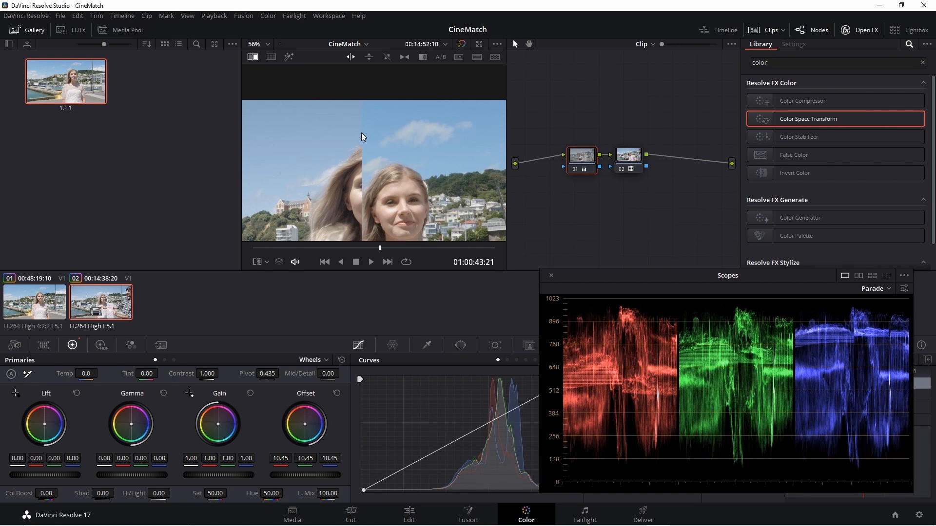
{"action": "right_click", "coordinate": [362, 136]}
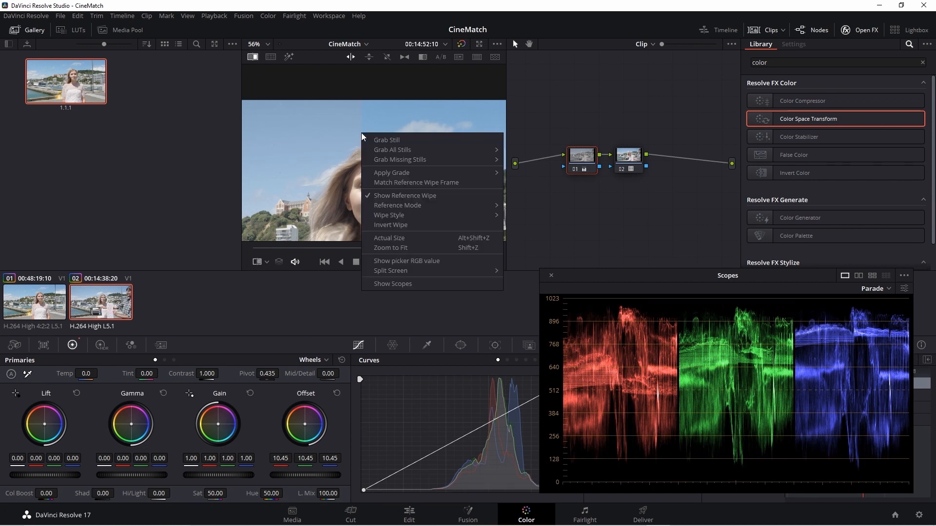
{"action": "left_click", "coordinate": [381, 196]}
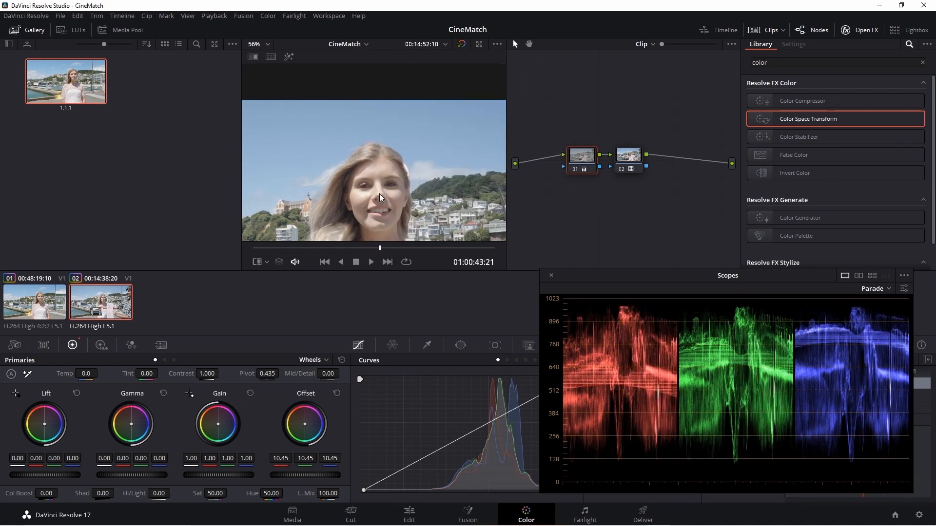
Disable Color Space Transform on the Panasonic clip, insert a new node before it, and space the nodes out
{"action": "left_click", "coordinate": [31, 303]}
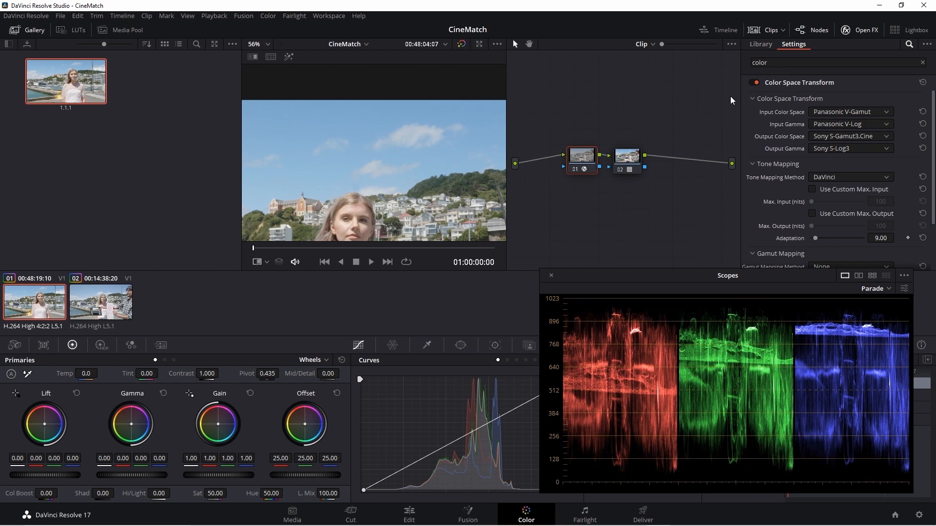
{"action": "left_click", "coordinate": [754, 82]}
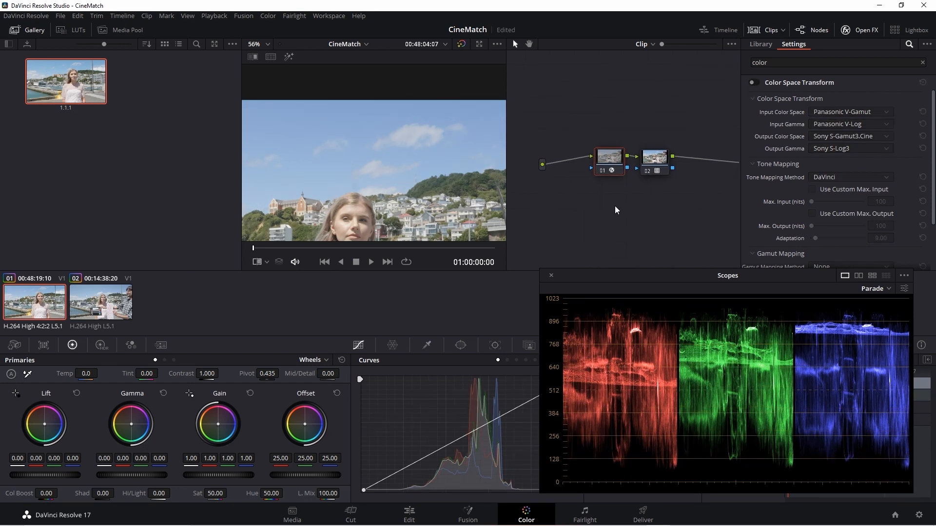
{"action": "key", "text": "shift+s"}
{"action": "left_click_drag", "start_coordinate": [618, 205], "coordinate": [578, 173]}
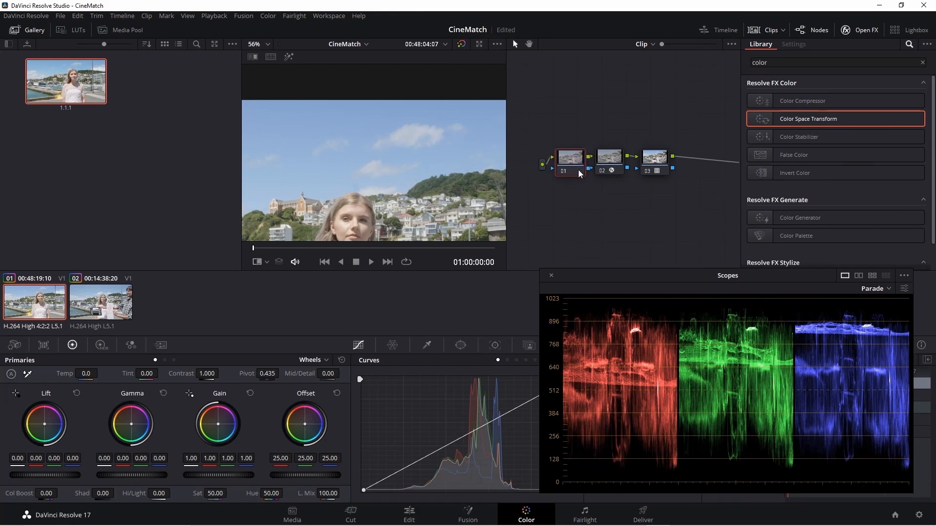
{"action": "left_click_drag", "start_coordinate": [610, 169], "coordinate": [668, 170]}
{"action": "left_click", "coordinate": [584, 169]}
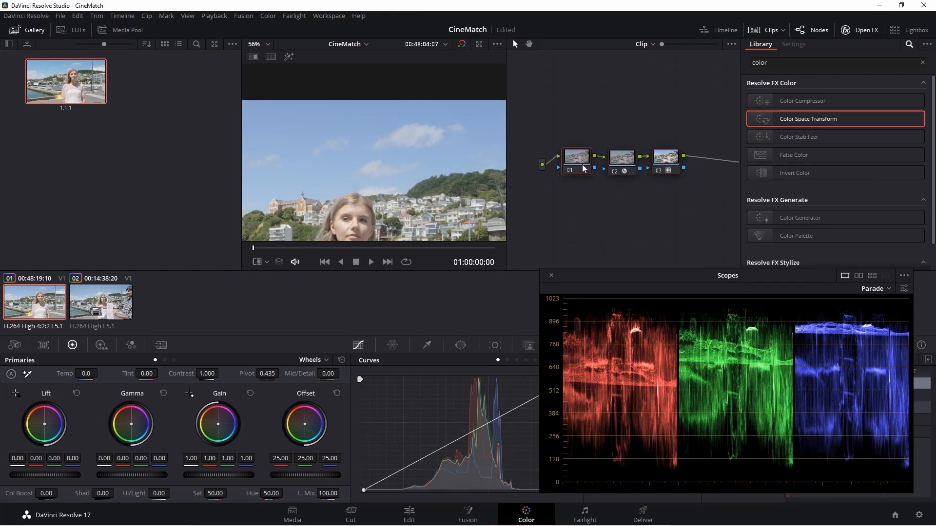
Search the effects library for "cin" and apply CineMatch 1.06 to the Panasonic clip's new node 01
{"action": "left_click_drag", "start_coordinate": [772, 63], "coordinate": [739, 62]}
{"action": "key", "text": "BackSpace"}
{"action": "type", "text": "cin"}
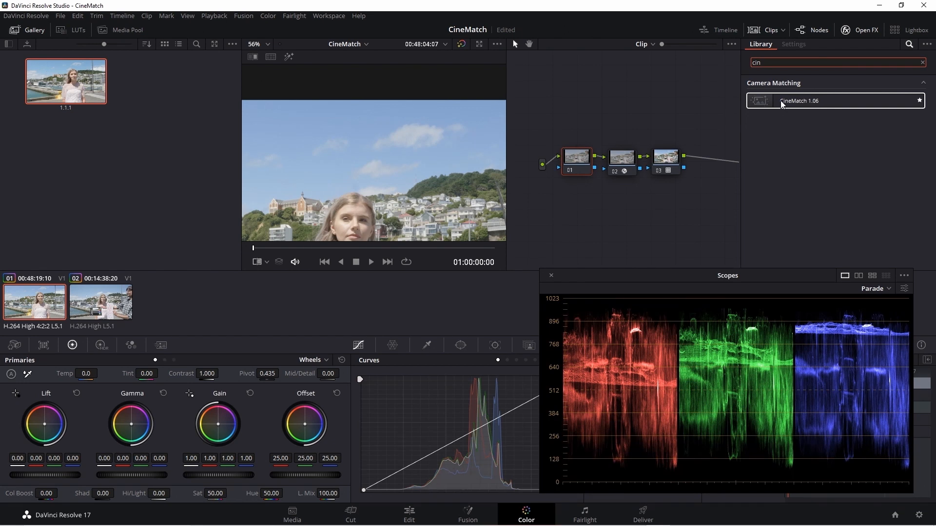
{"action": "left_click_drag", "start_coordinate": [780, 100], "coordinate": [579, 169]}
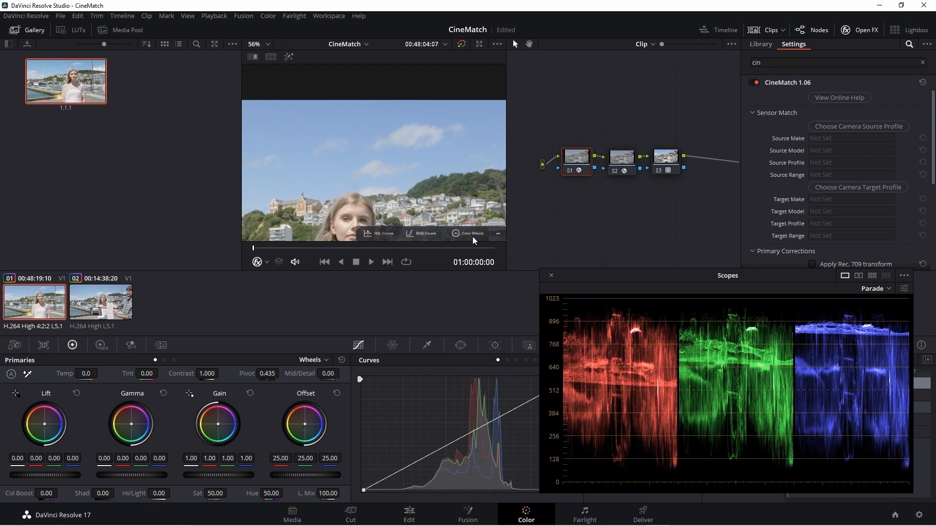
Examine CineMatch's on-screen HSL curves, RGB curves and color wheels, and collapse the overlay again
{"action": "left_click", "coordinate": [499, 234]}
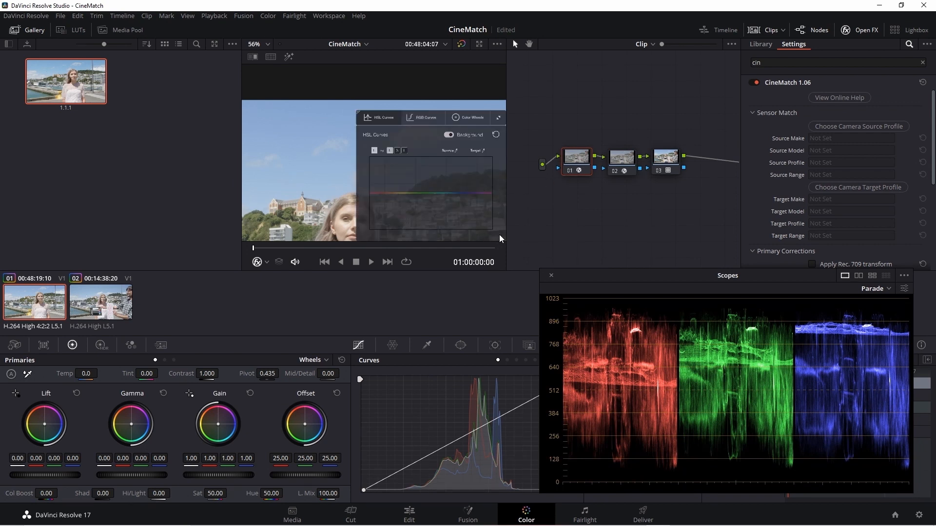
{"action": "left_click", "coordinate": [426, 117]}
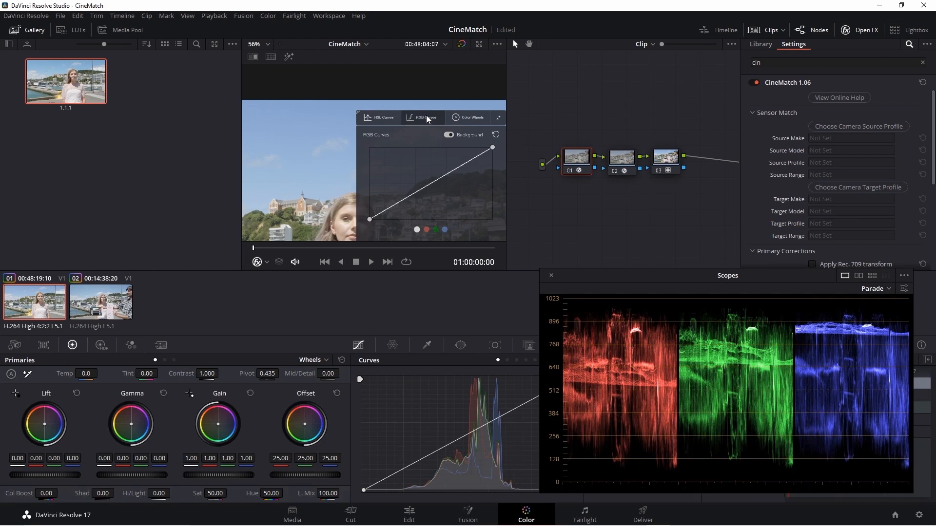
{"action": "left_click", "coordinate": [473, 117]}
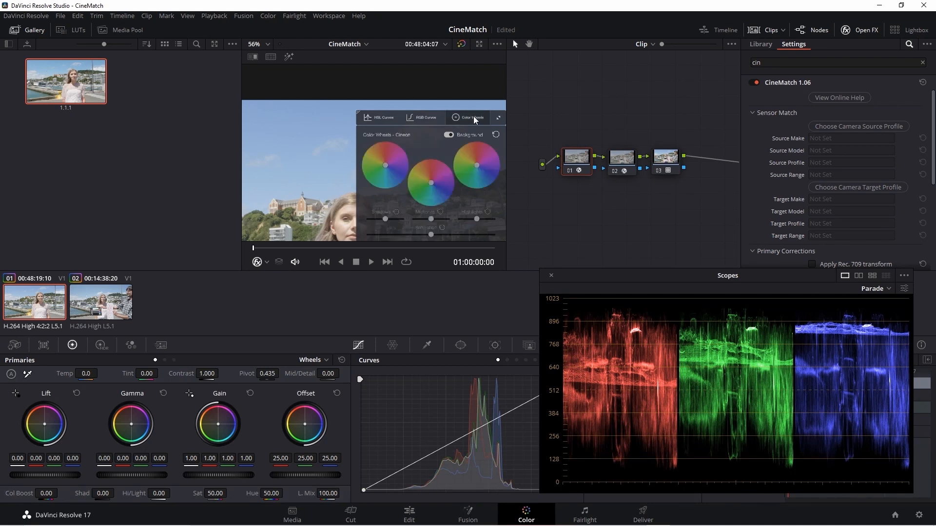
{"action": "left_click", "coordinate": [498, 119]}
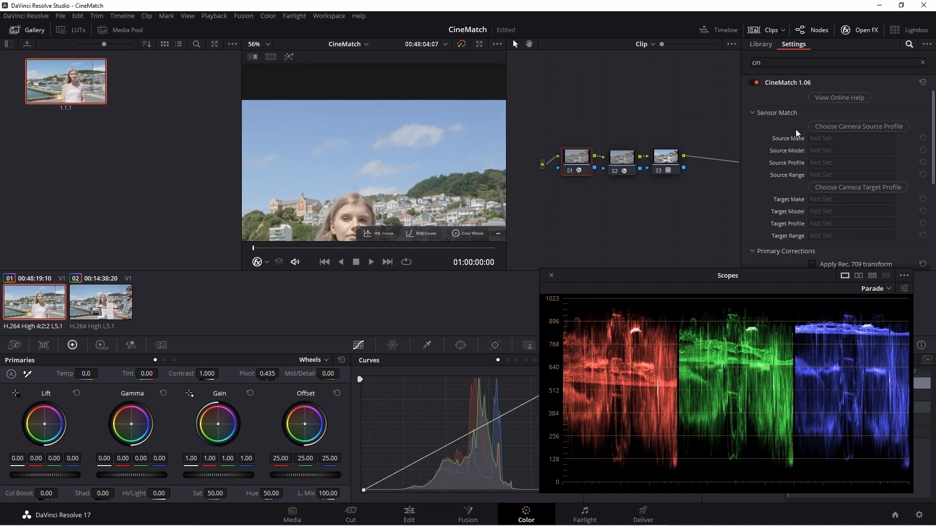
Set CineMatch's camera source profile to Panasonic GH5, V-Log L, Limited range
{"action": "left_click", "coordinate": [852, 126]}
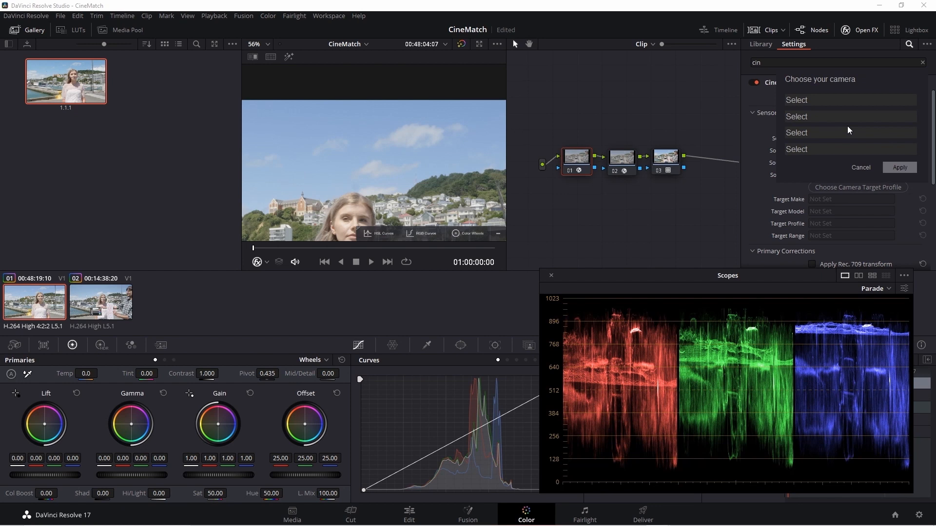
{"action": "left_click", "coordinate": [832, 101]}
{"action": "left_click", "coordinate": [817, 187]}
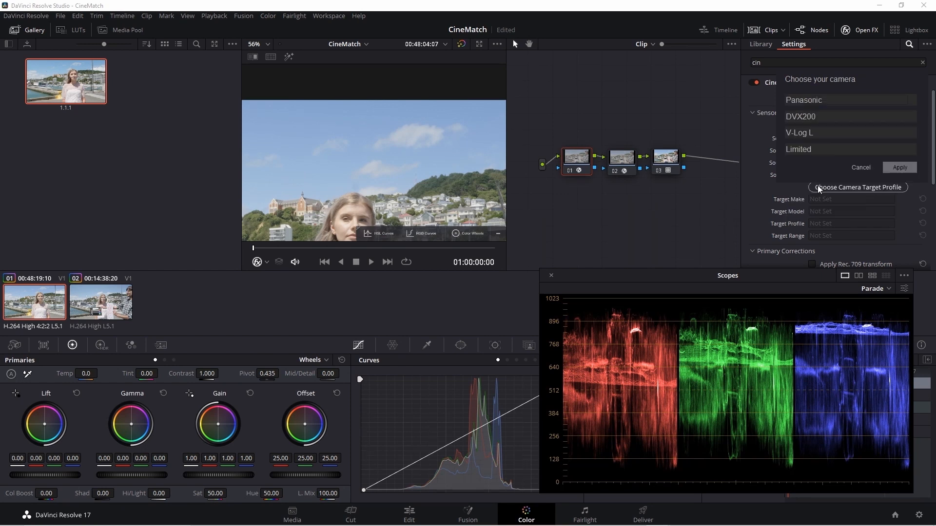
{"action": "left_click", "coordinate": [837, 117]}
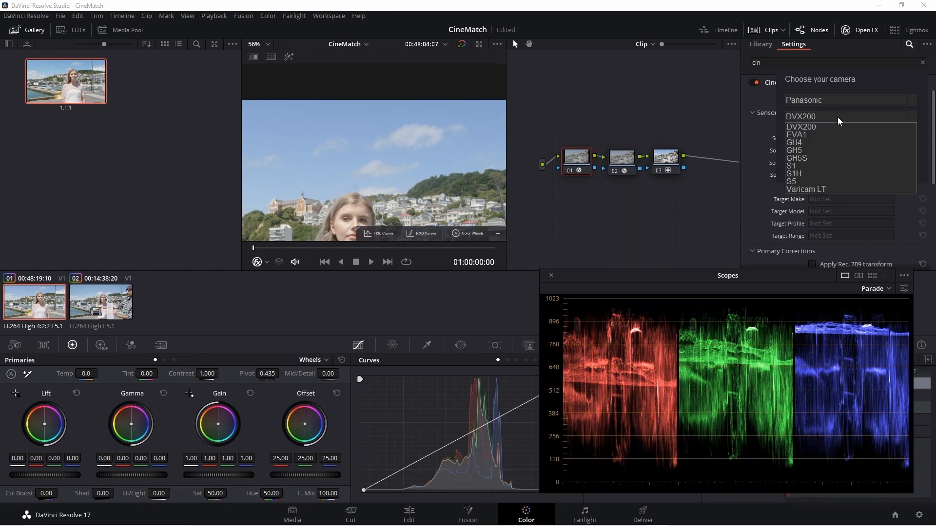
{"action": "left_click", "coordinate": [805, 150]}
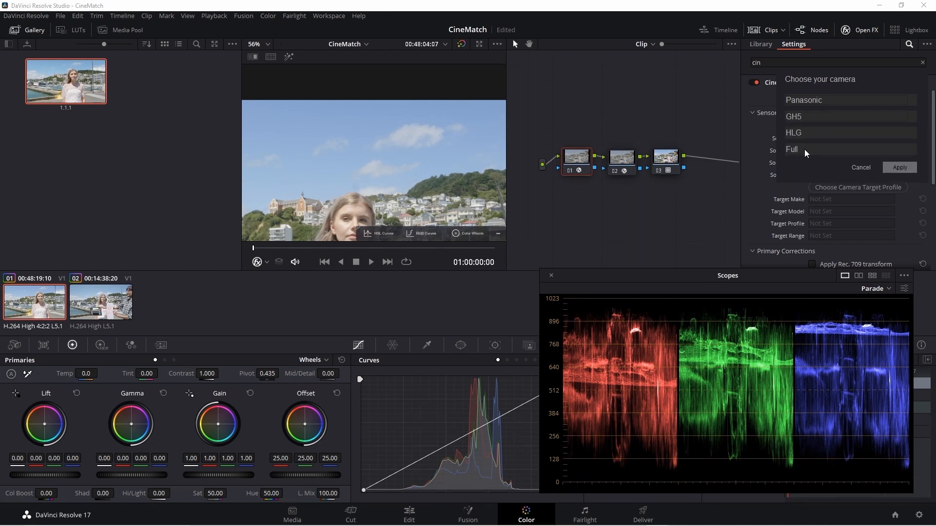
{"action": "left_click", "coordinate": [826, 132]}
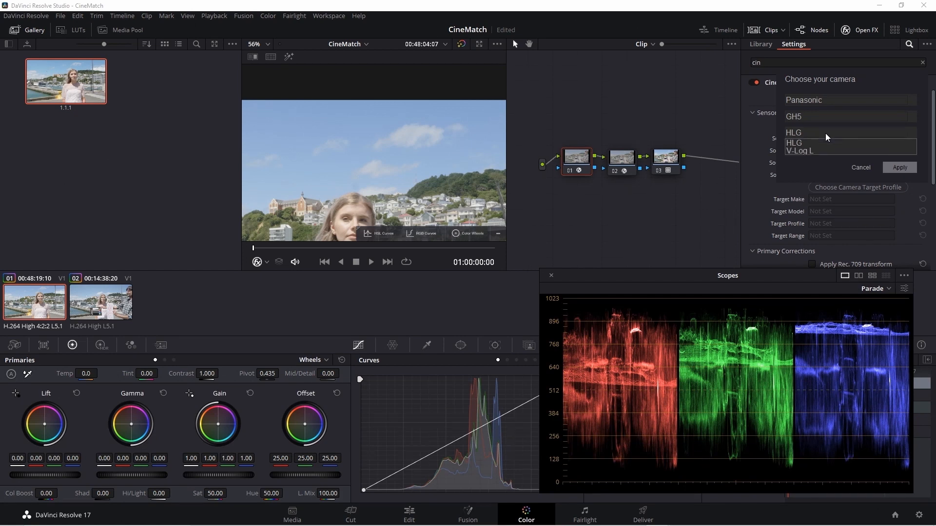
{"action": "left_click", "coordinate": [805, 151]}
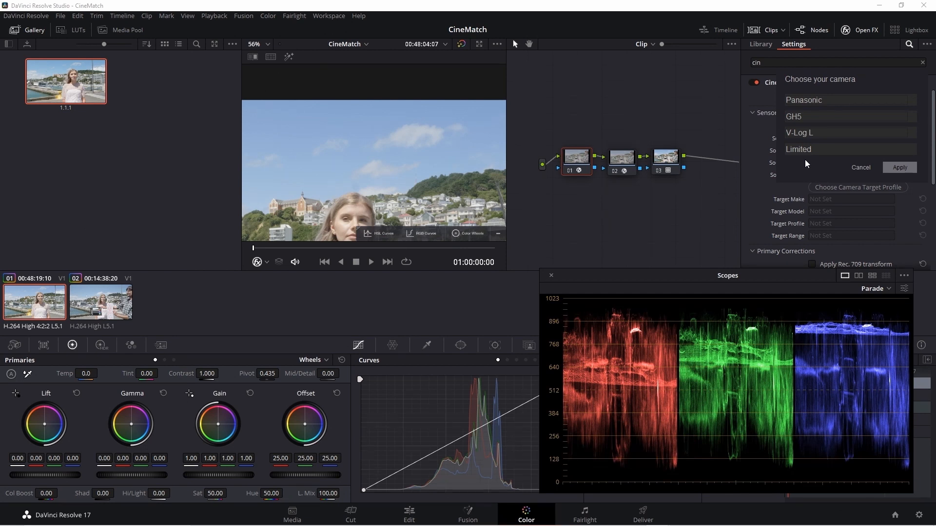
{"action": "left_click", "coordinate": [900, 167]}
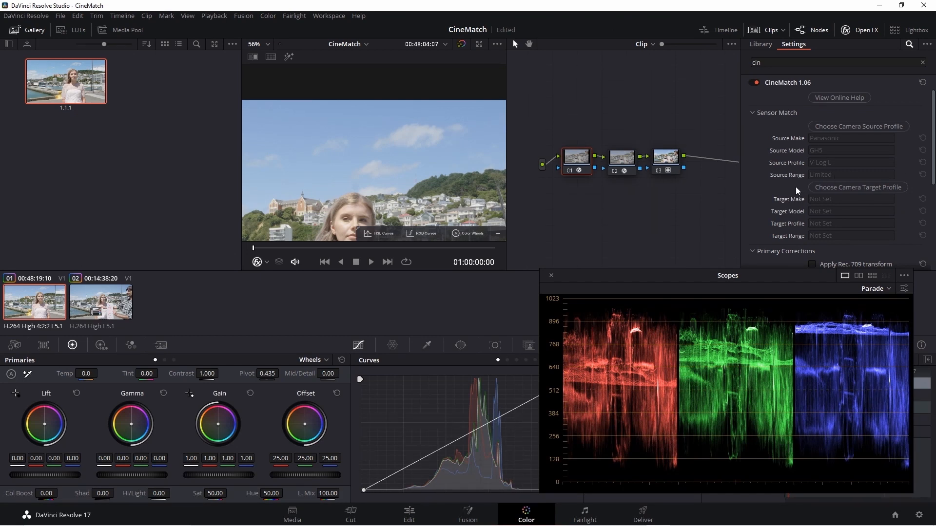
Set CineMatch's camera target profile to Sony a7 III, S-Log3 S-Gamut3.Cine (AVCHD), Full range
{"action": "left_click", "coordinate": [855, 187]}
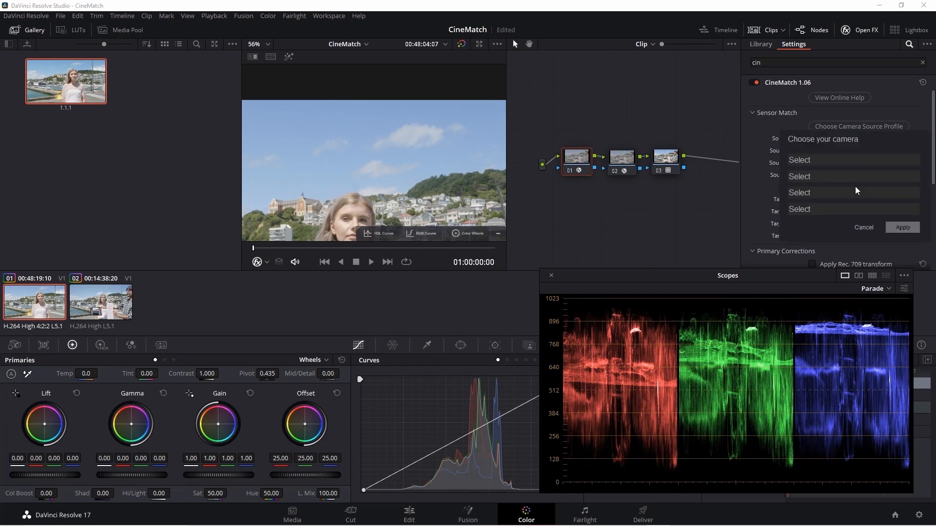
{"action": "left_click", "coordinate": [836, 162]}
{"action": "left_click", "coordinate": [801, 270]}
{"action": "left_click", "coordinate": [824, 178]}
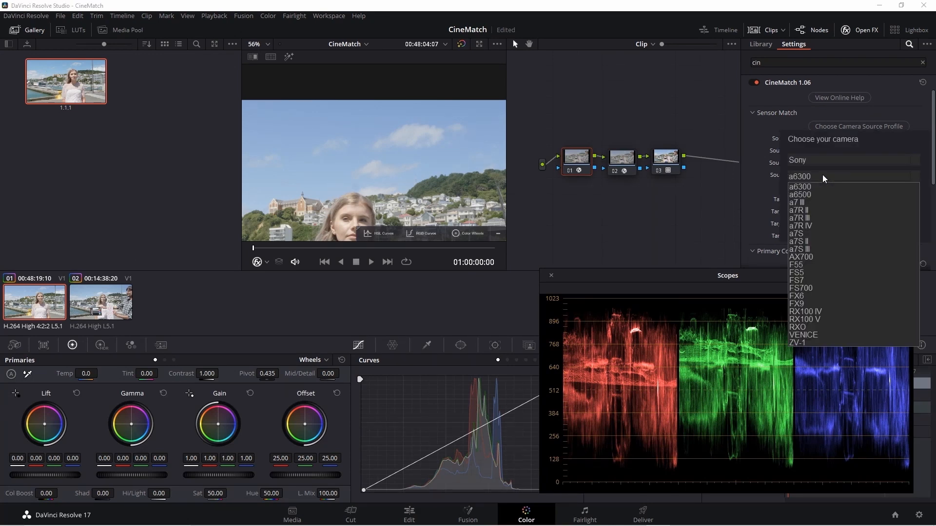
{"action": "left_click", "coordinate": [810, 202]}
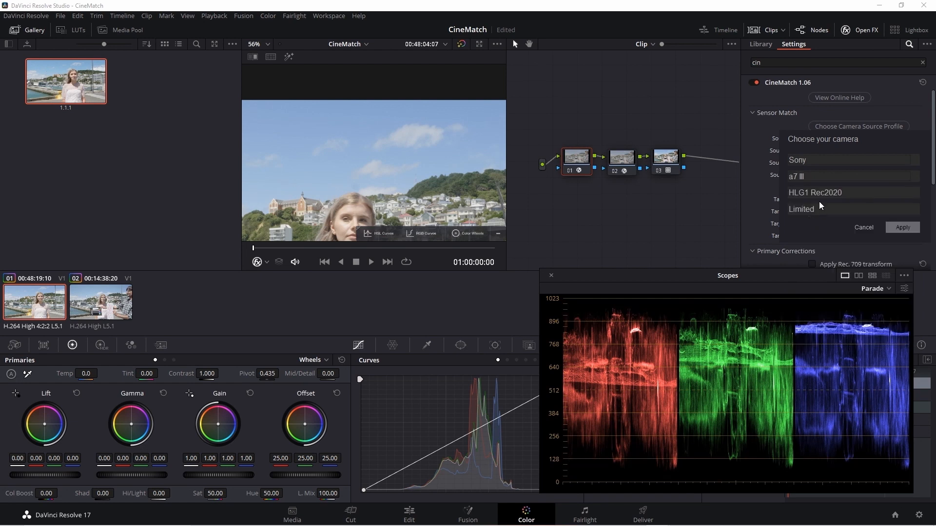
{"action": "left_click", "coordinate": [827, 190]}
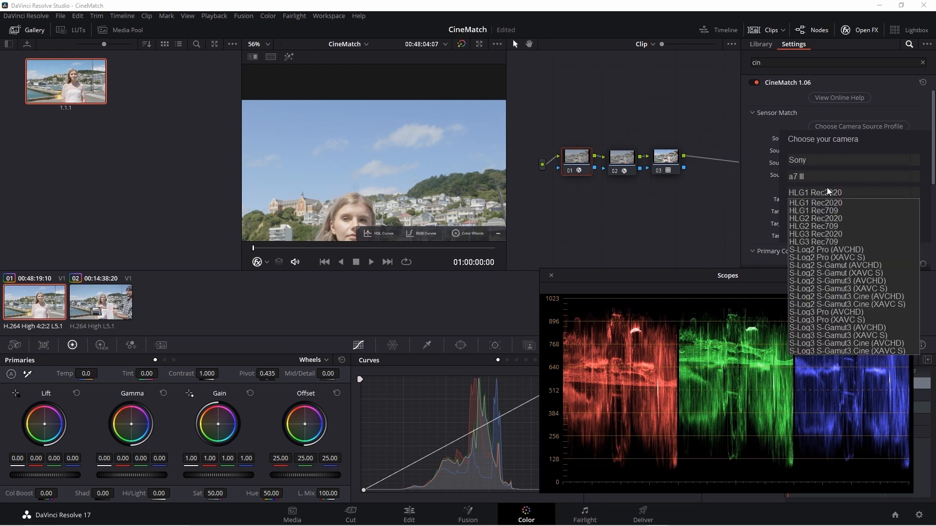
{"action": "left_click", "coordinate": [822, 344]}
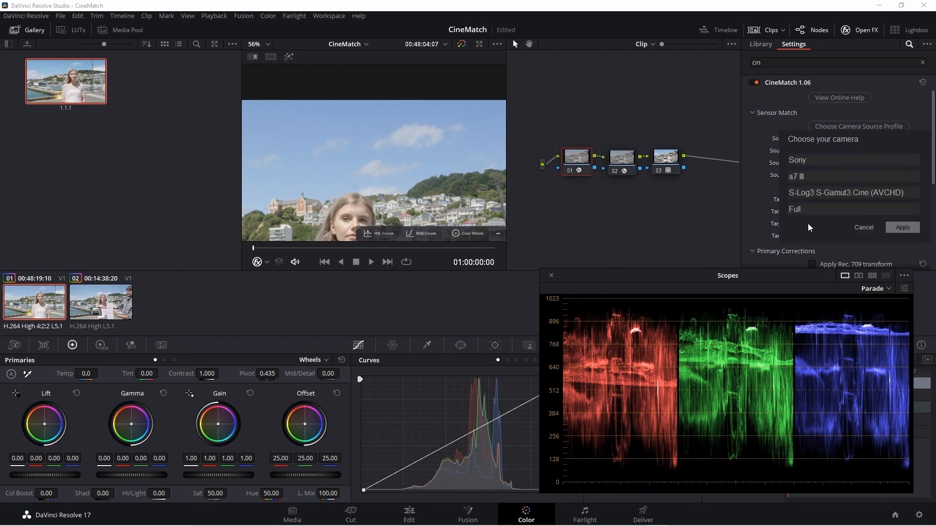
{"action": "left_click", "coordinate": [902, 228]}
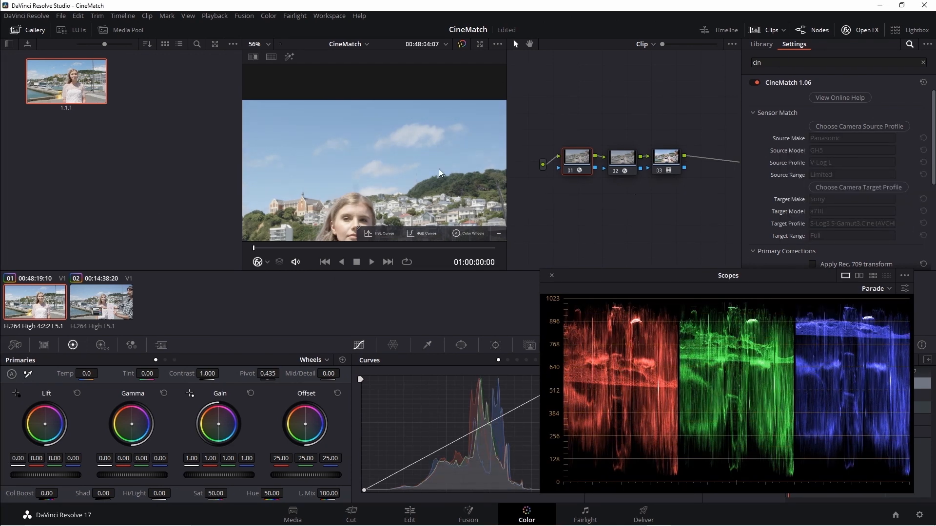
Replace the old gallery still with a new still of the woman from the CineMatch-converted Panasonic clip
{"action": "key", "text": "Delete"}
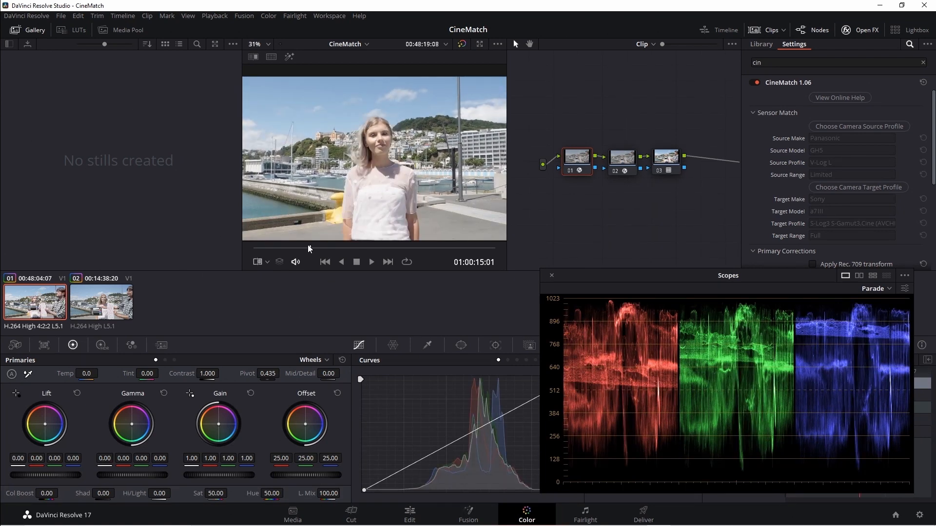
{"action": "left_click_drag", "start_coordinate": [308, 248], "coordinate": [368, 249]}
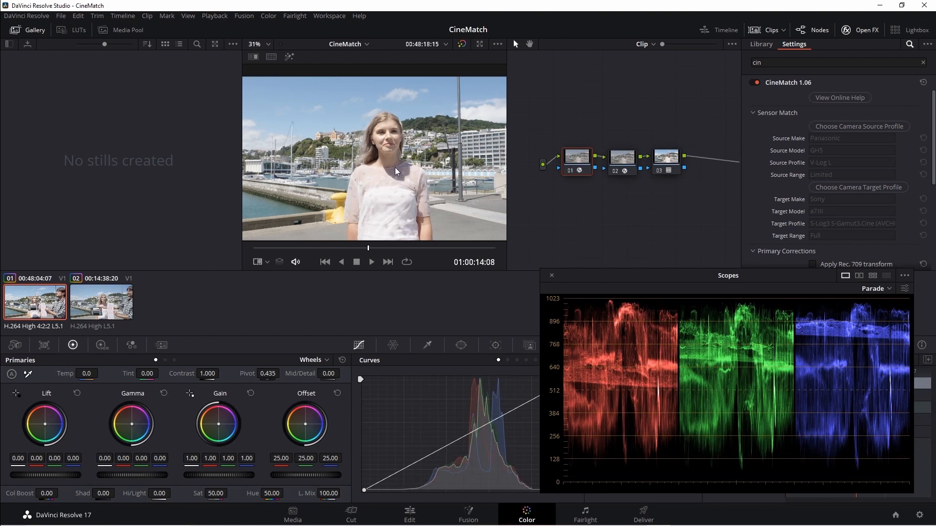
{"action": "right_click", "coordinate": [395, 168]}
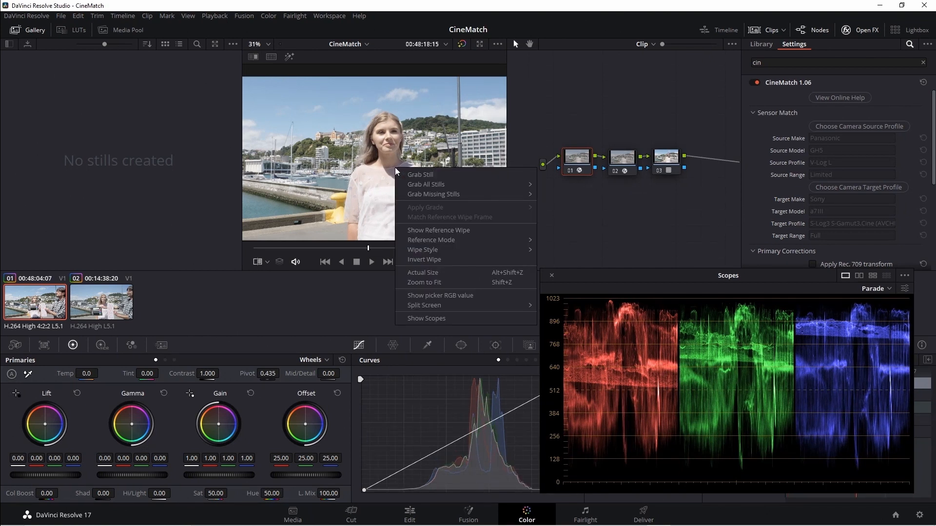
{"action": "left_click", "coordinate": [411, 173]}
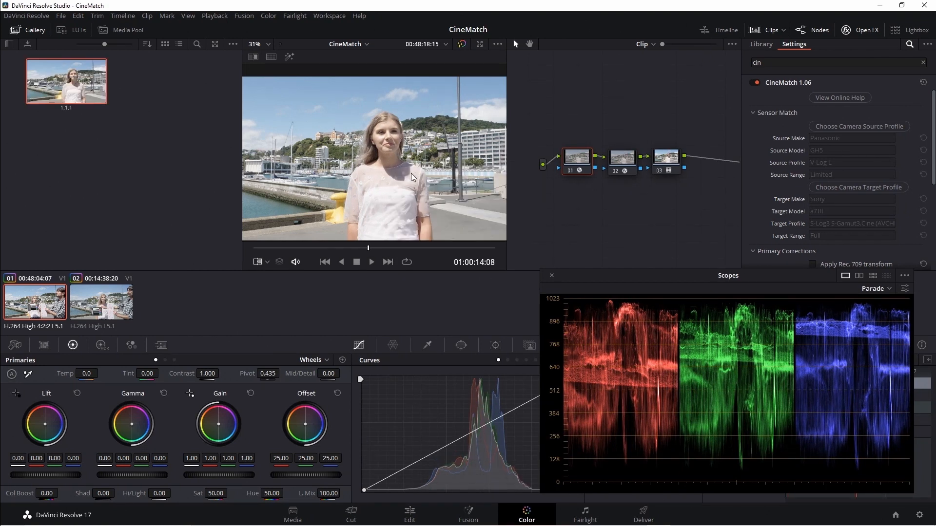
Compare the new CineMatch still with a later frame of the Sony clip using the reference wipe
{"action": "left_click", "coordinate": [114, 312]}
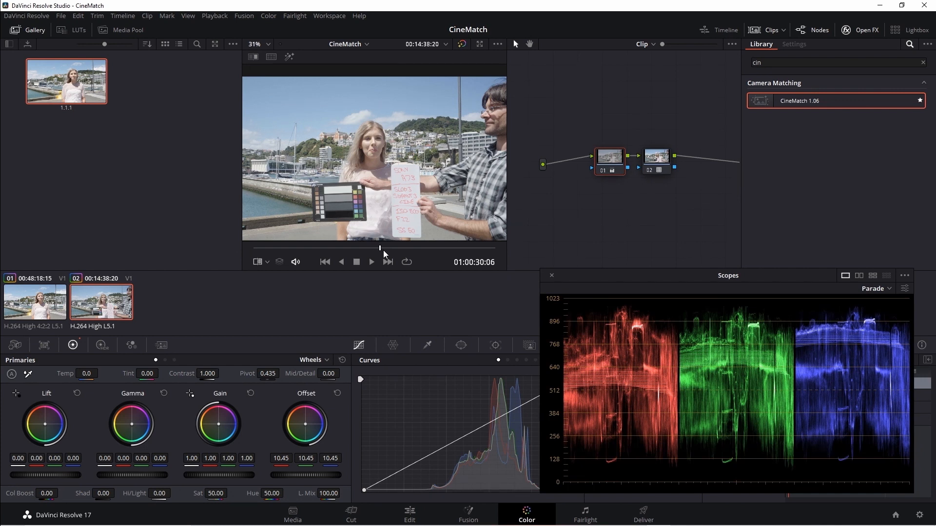
{"action": "left_click", "coordinate": [383, 249]}
{"action": "right_click", "coordinate": [98, 101]}
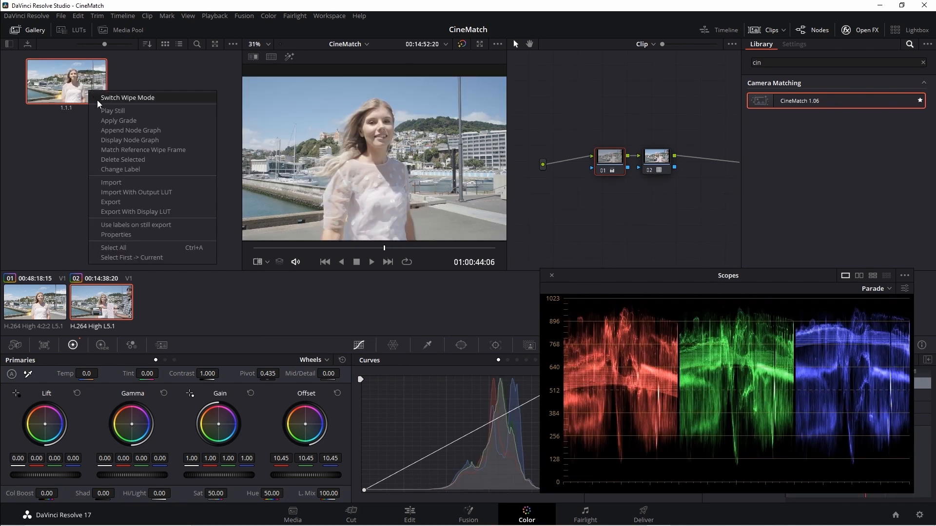
{"action": "left_click", "coordinate": [107, 109]}
{"action": "scroll", "coordinate": [397, 156], "scroll_direction": "up", "scroll_amount": 4}
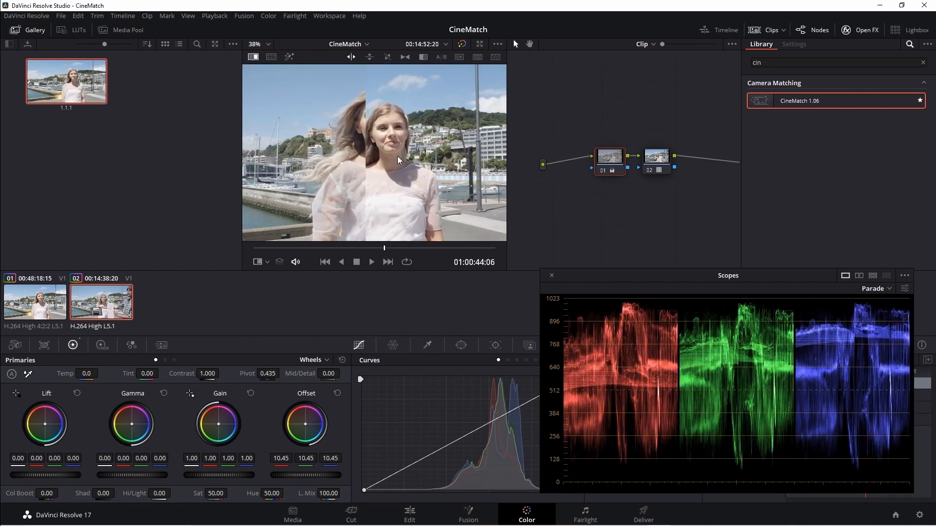
Raise the Sony clip's Offset to 11.65 in the first node, matching the sky across the reference wipe
{"action": "left_click_drag", "start_coordinate": [409, 153], "coordinate": [429, 249]}
{"action": "mouse_move", "coordinate": [382, 132]}
{"action": "left_mouse_down"}
{"action": "mouse_move", "coordinate": [367, 124]}
{"action": "mouse_move", "coordinate": [397, 126]}
{"action": "mouse_move", "coordinate": [374, 127]}
{"action": "mouse_move", "coordinate": [383, 125]}
{"action": "left_mouse_up"}
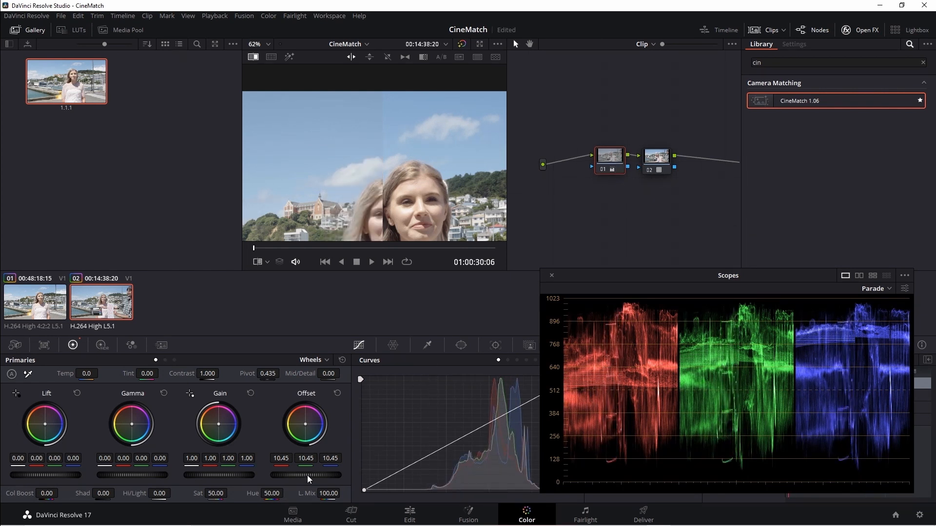
{"action": "left_click_drag", "start_coordinate": [306, 475], "coordinate": [321, 475]}
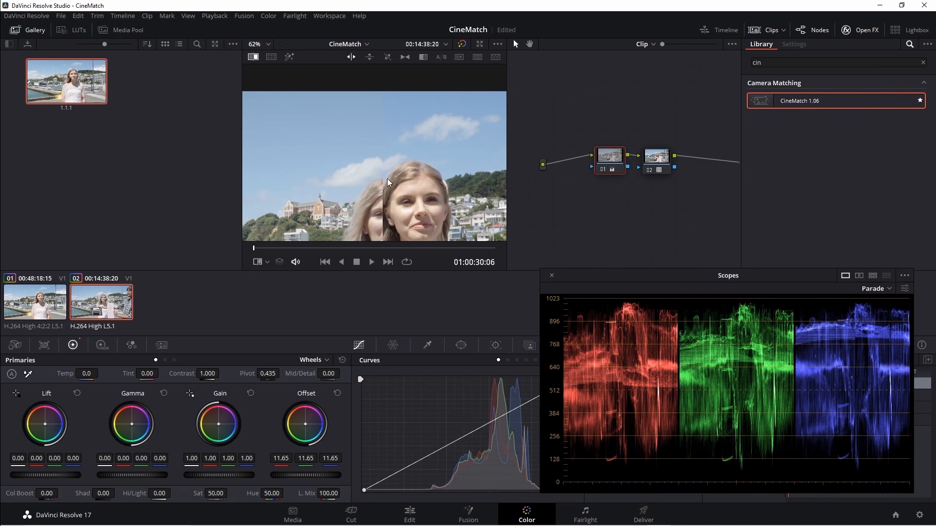
{"action": "scroll", "coordinate": [387, 180], "scroll_direction": "up", "scroll_amount": 5}
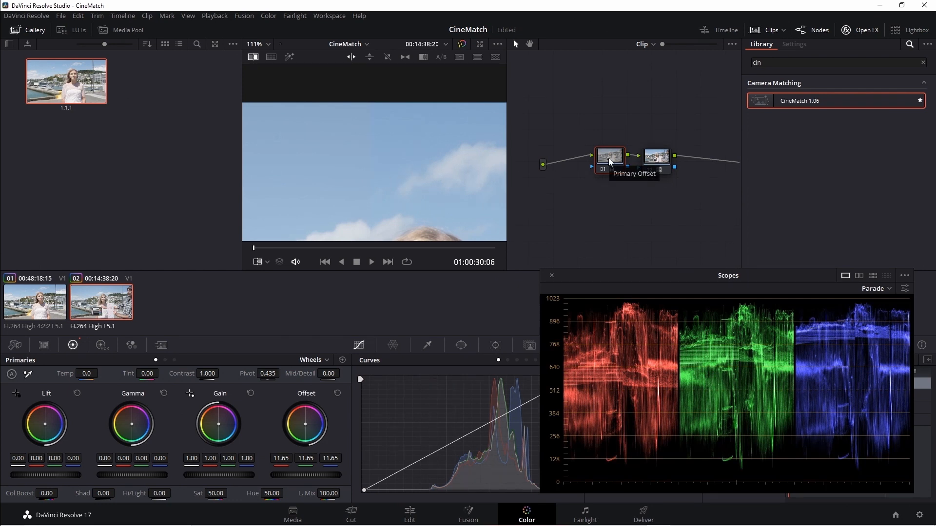
Disable the Sony clip's Offset node and insert a new node before it with the CineMatch plugin applied
{"action": "key", "text": "ctrl+d"}
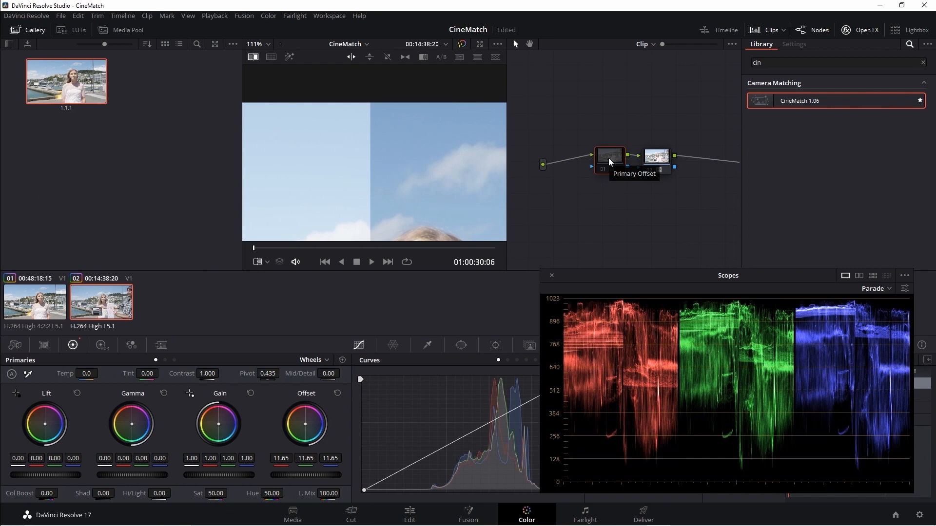
{"action": "key", "text": "shift+s"}
{"action": "left_click_drag", "start_coordinate": [599, 187], "coordinate": [663, 162]}
{"action": "left_click", "coordinate": [585, 164]}
{"action": "left_click_drag", "start_coordinate": [762, 98], "coordinate": [579, 167]}
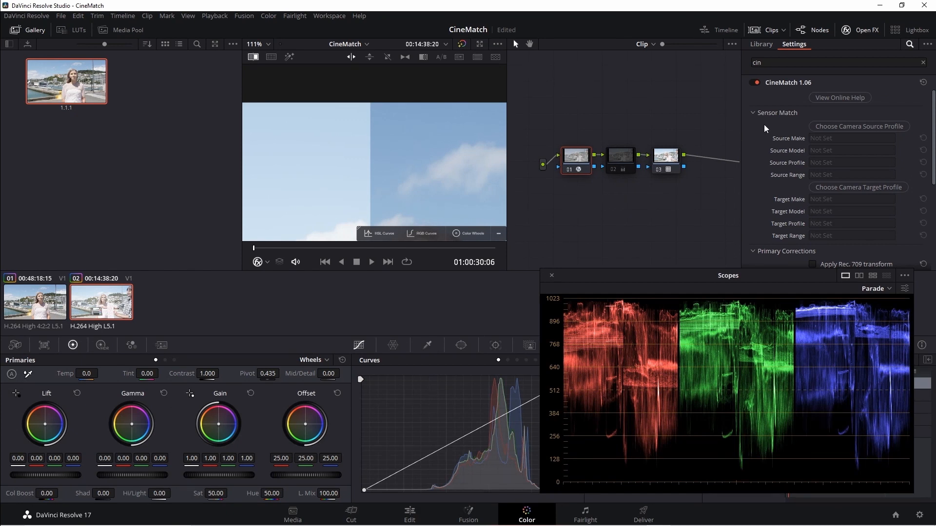
Set CineMatch's source profile to Sony a7 III, S-Log3 S-Gamut3.Cine (AVCHD), Full range, and lower its Exposure to match the reference still
{"action": "left_click", "coordinate": [849, 128]}
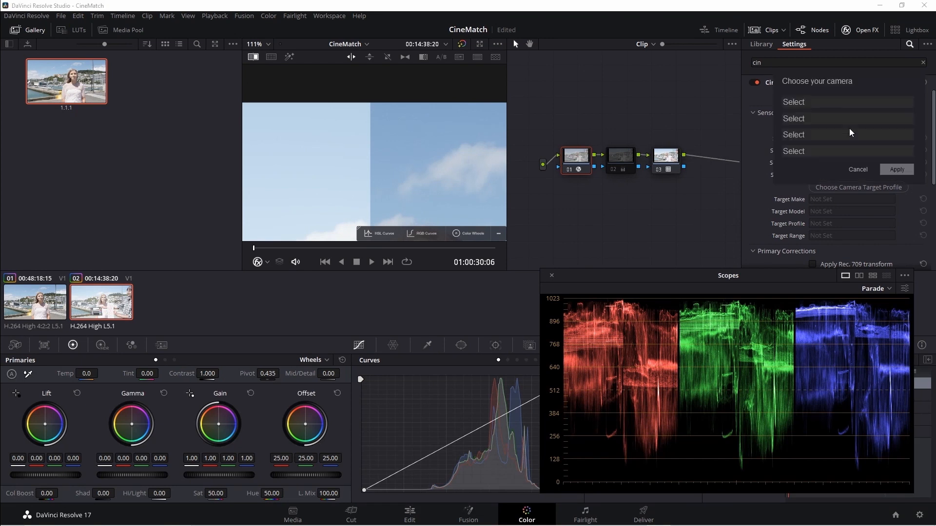
{"action": "left_click", "coordinate": [825, 102]}
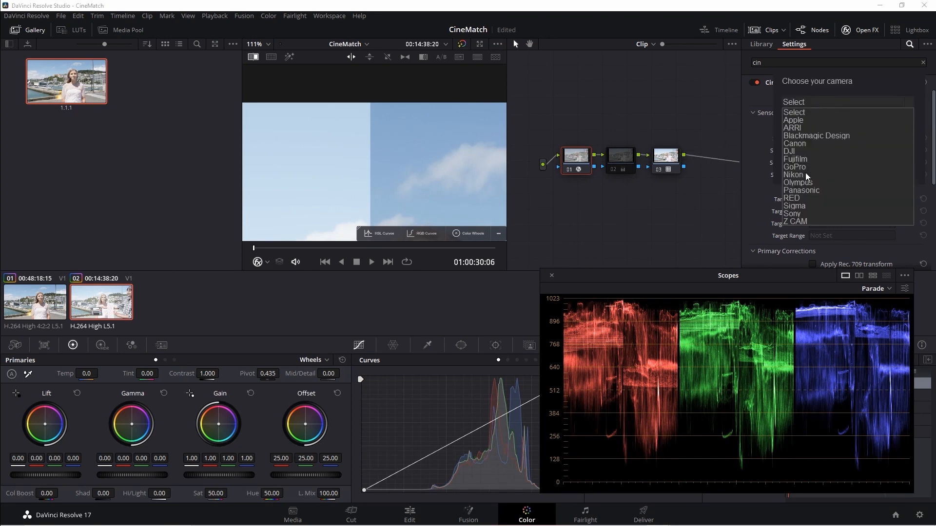
{"action": "left_click", "coordinate": [797, 213]}
{"action": "left_click", "coordinate": [818, 119]}
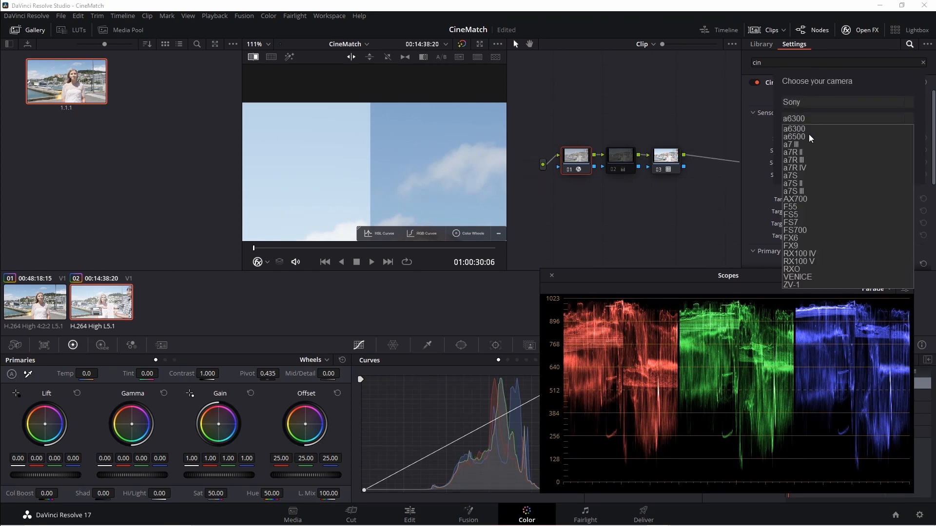
{"action": "left_click", "coordinate": [804, 145]}
{"action": "left_click", "coordinate": [819, 135]}
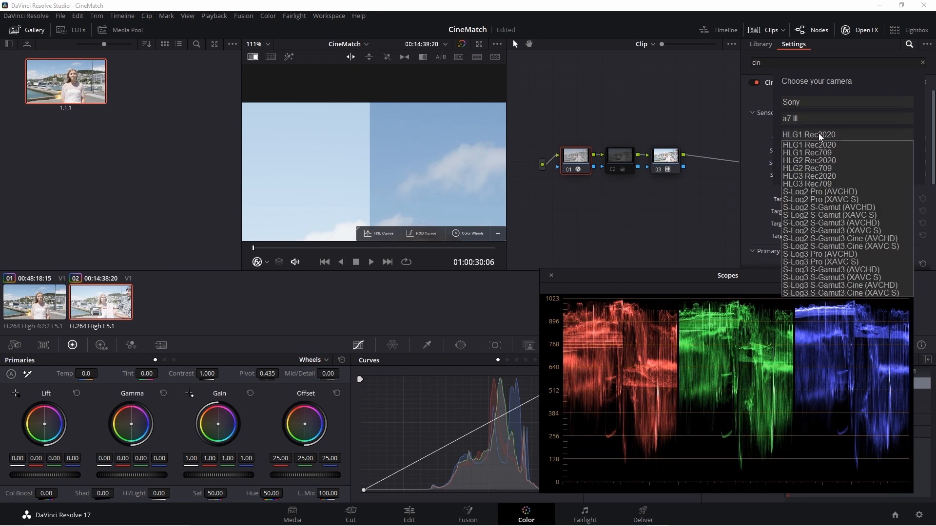
{"action": "left_click", "coordinate": [836, 284]}
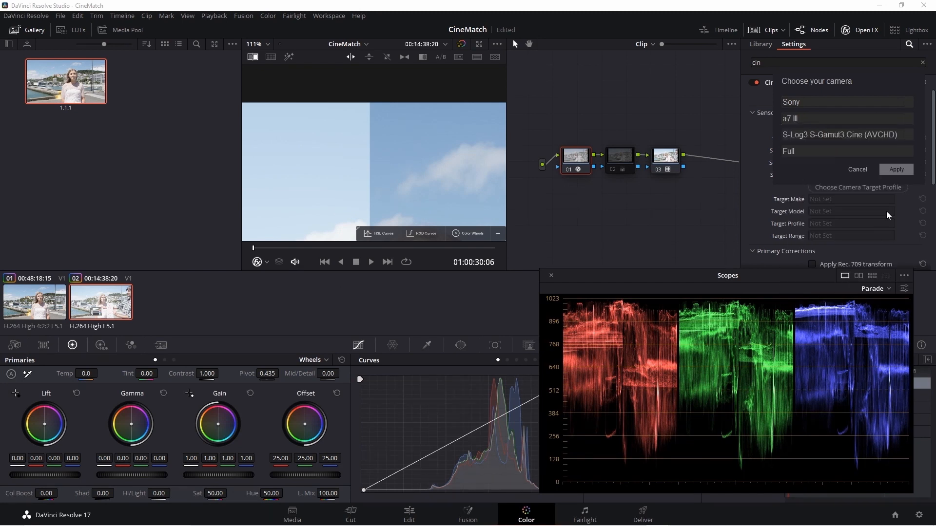
{"action": "left_click", "coordinate": [896, 170]}
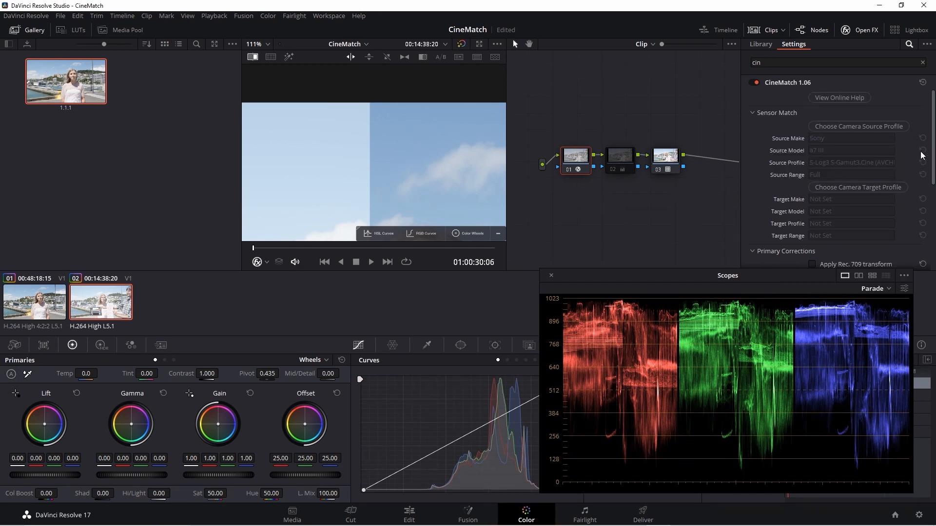
{"action": "left_click_drag", "start_coordinate": [933, 136], "coordinate": [933, 202]}
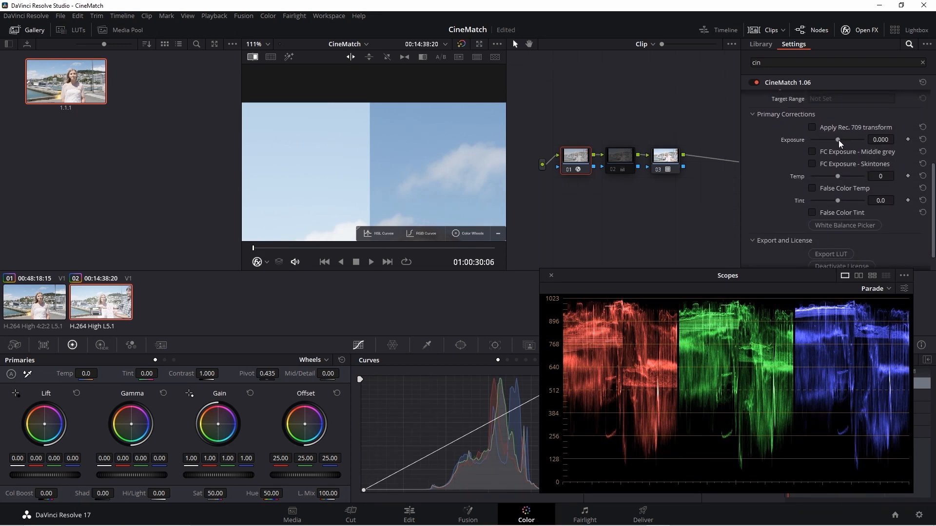
{"action": "left_click_drag", "start_coordinate": [838, 139], "coordinate": [829, 140]}
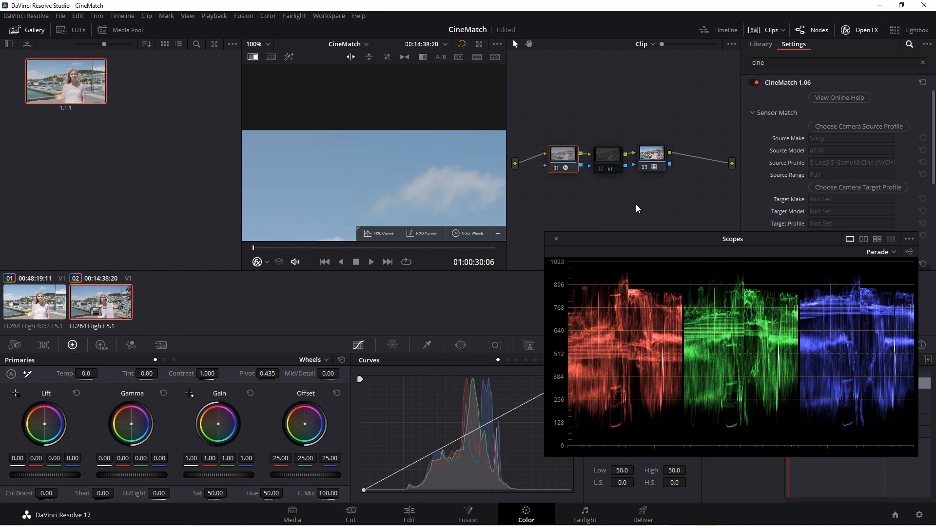
Disable the LUT node at the end of both the Sony and the Panasonic clip's node graph
{"action": "left_click", "coordinate": [657, 164]}
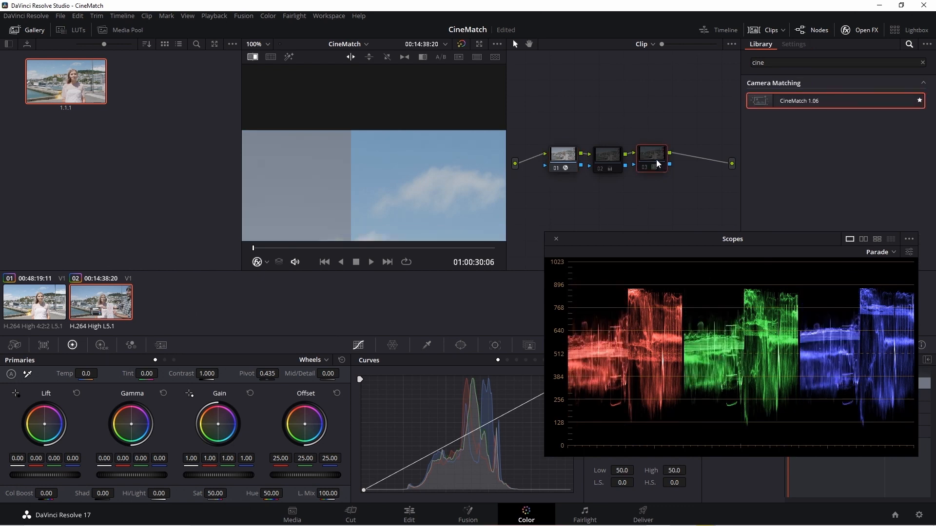
{"action": "left_click", "coordinate": [41, 306]}
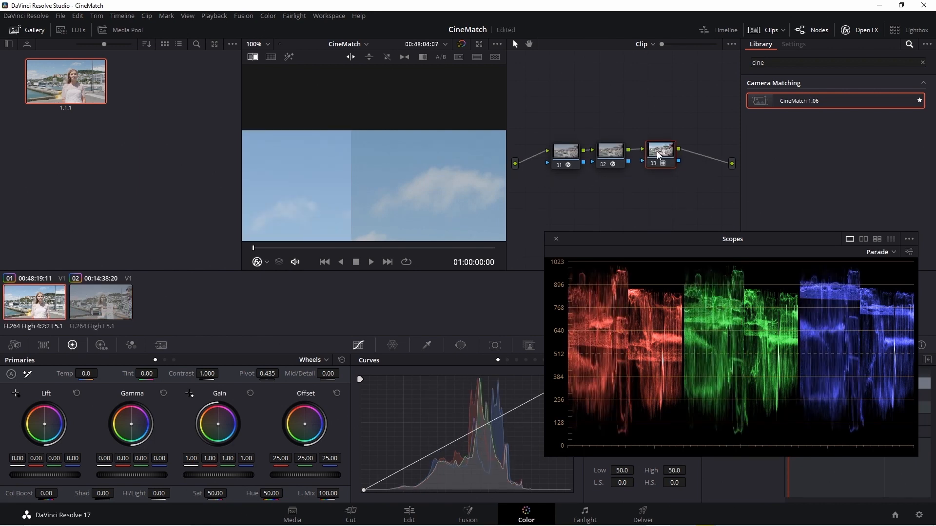
{"action": "key", "text": "ctrl+d"}
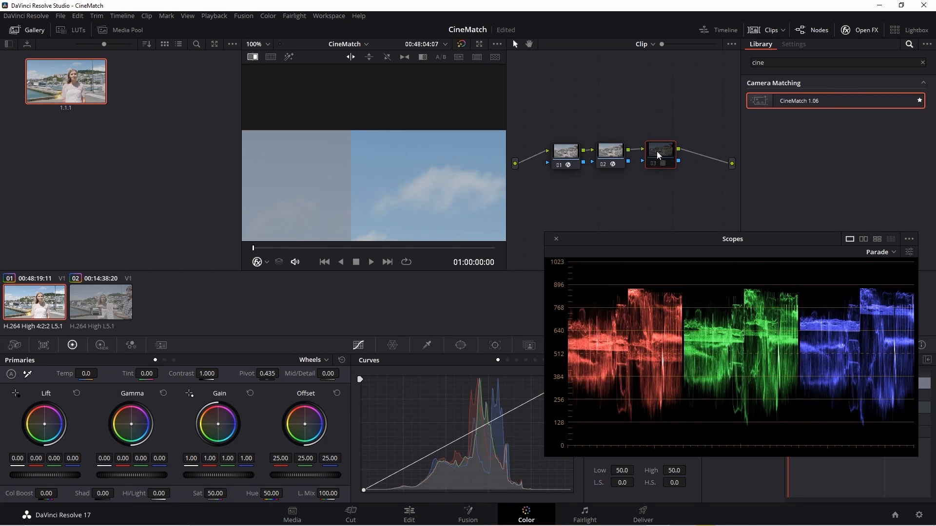
Switch the node graph from clip to timeline level and apply the CineMatch plugin to the timeline node
{"action": "left_click", "coordinate": [651, 44]}
{"action": "left_click", "coordinate": [659, 68]}
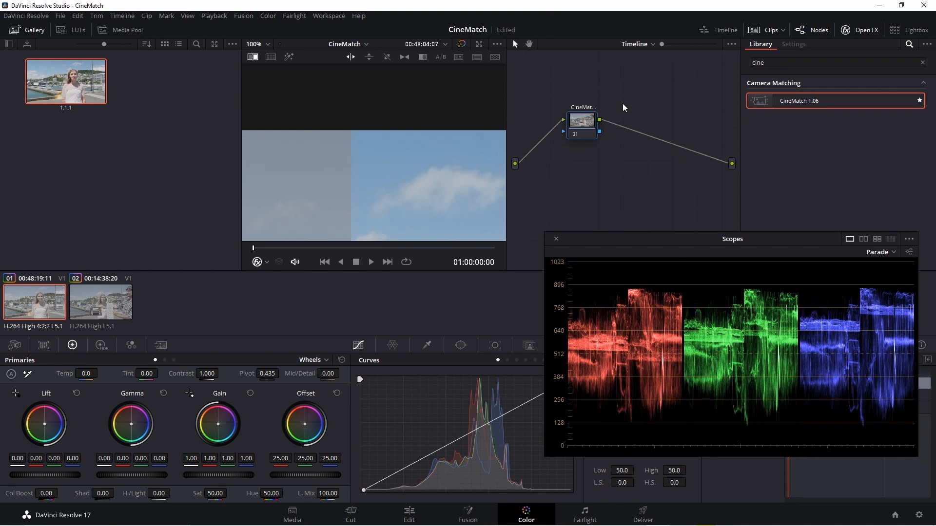
{"action": "left_click_drag", "start_coordinate": [762, 100], "coordinate": [585, 134]}
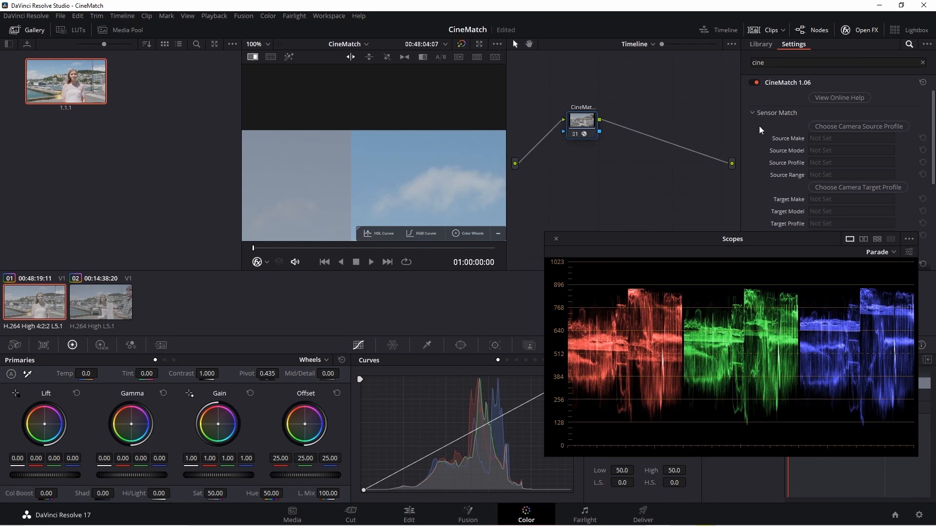
Set the timeline node's CineMatch source profile to Sony a7 III, S-Log3 S-Gamut3.Cine (AVCHD), Full range
{"action": "left_click", "coordinate": [848, 126]}
{"action": "left_click", "coordinate": [849, 95]}
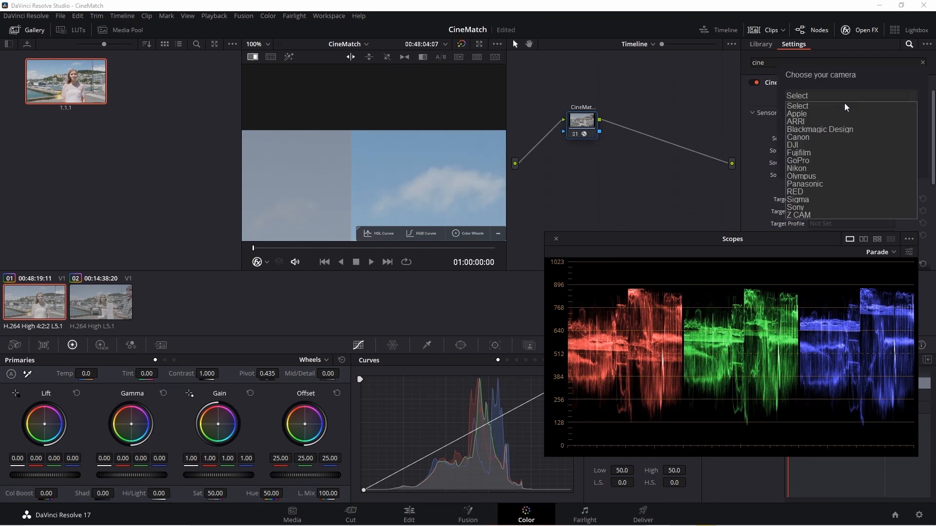
{"action": "left_click", "coordinate": [803, 208]}
{"action": "left_click", "coordinate": [825, 112]}
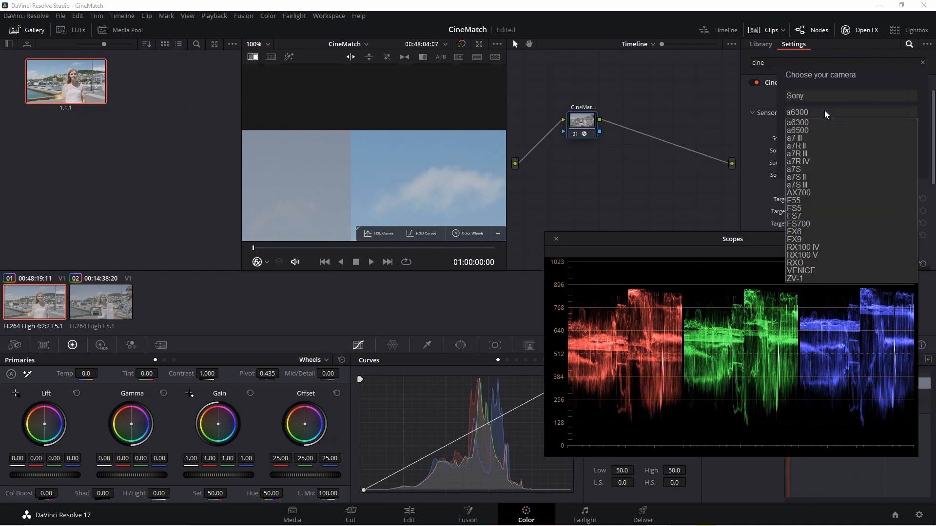
{"action": "left_click", "coordinate": [815, 138]}
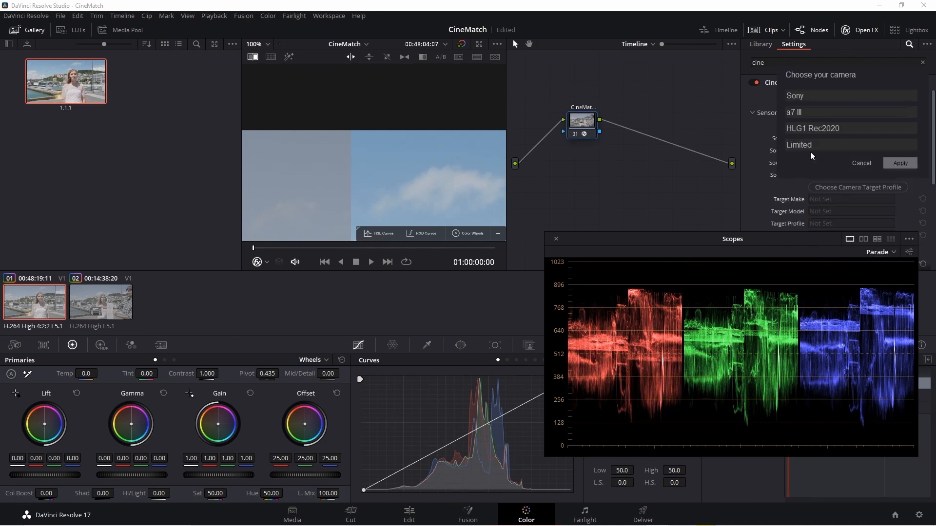
{"action": "left_click", "coordinate": [827, 129]}
{"action": "left_click", "coordinate": [843, 279]}
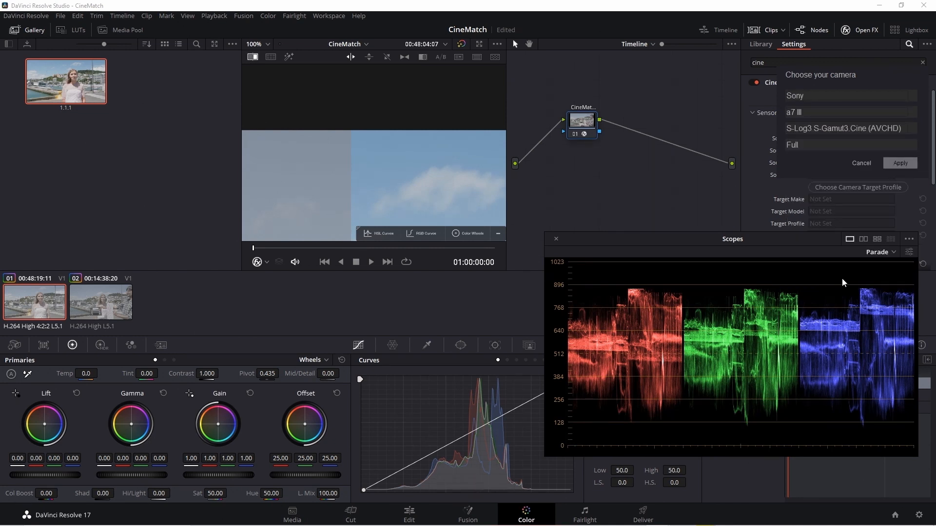
{"action": "left_click", "coordinate": [901, 164]}
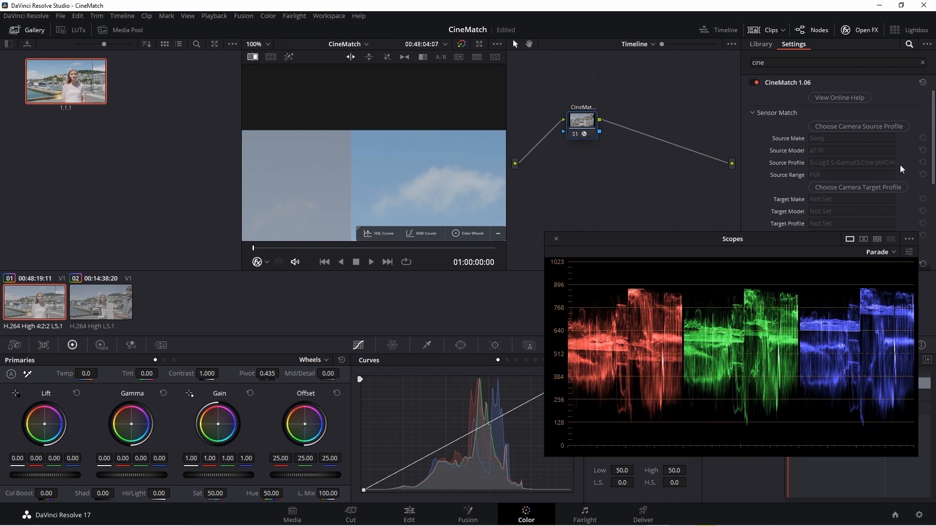
Set the timeline node's CineMatch target profile to ARRI ALEXA, LogC, Limited range
{"action": "left_click", "coordinate": [849, 188]}
{"action": "left_click", "coordinate": [833, 163]}
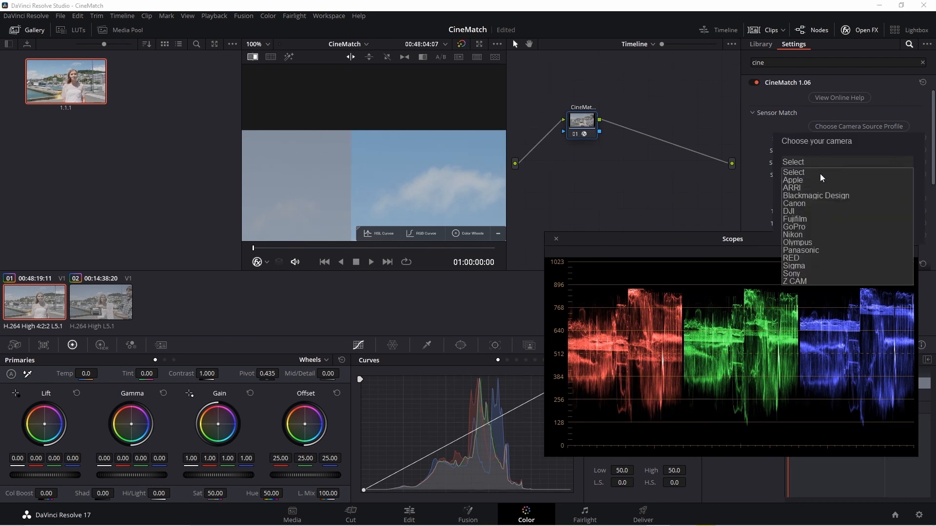
{"action": "left_click", "coordinate": [794, 188]}
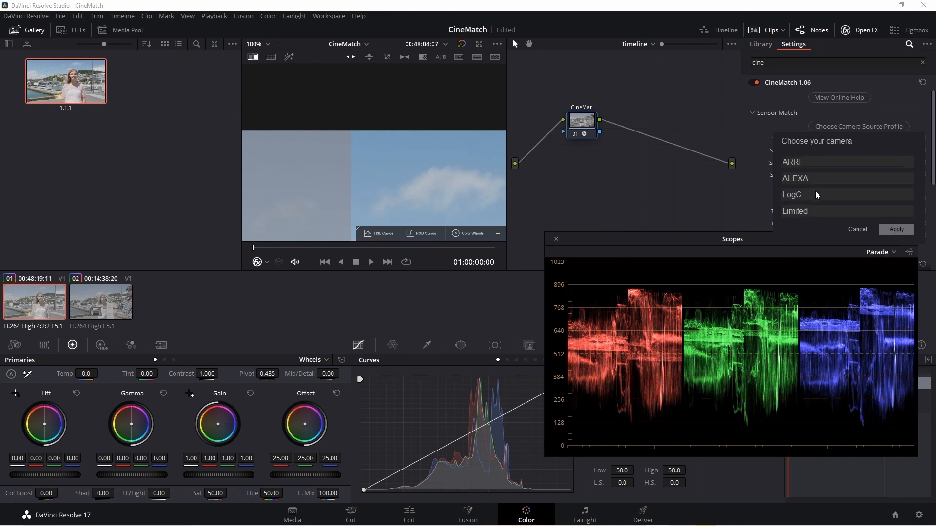
{"action": "left_click", "coordinate": [892, 229]}
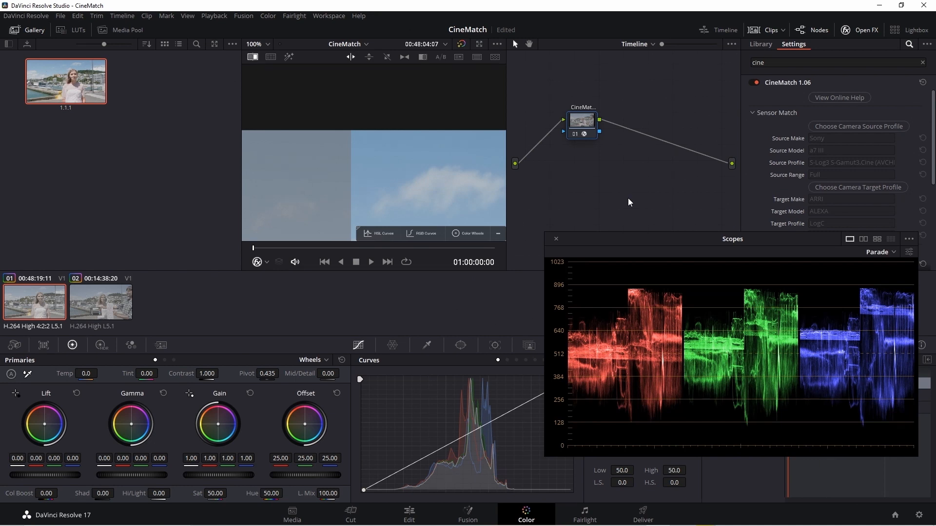
Add a second serial node to the timeline graph and apply the Arri Alexa LogC to Rec709 LUT to it
{"action": "key", "text": "alt+s"}
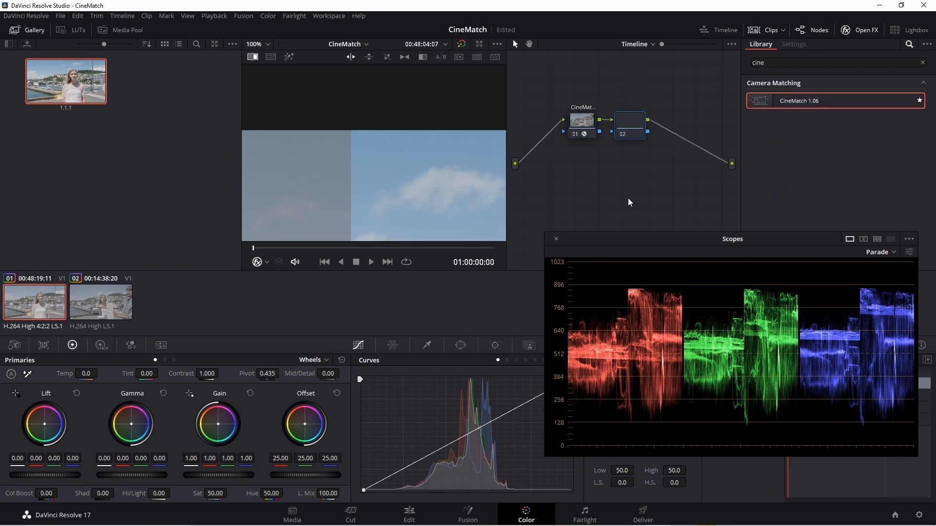
{"action": "right_click", "coordinate": [637, 135]}
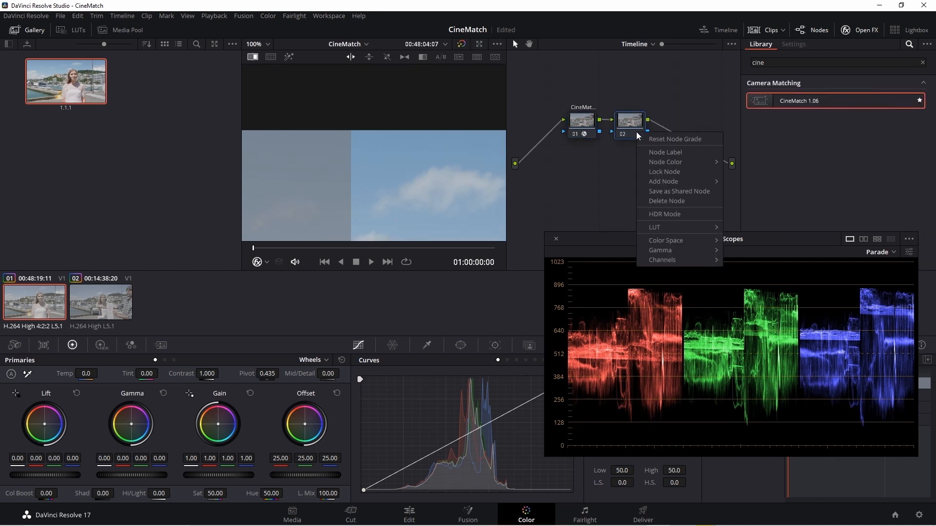
{"action": "mouse_move", "coordinate": [675, 228]}
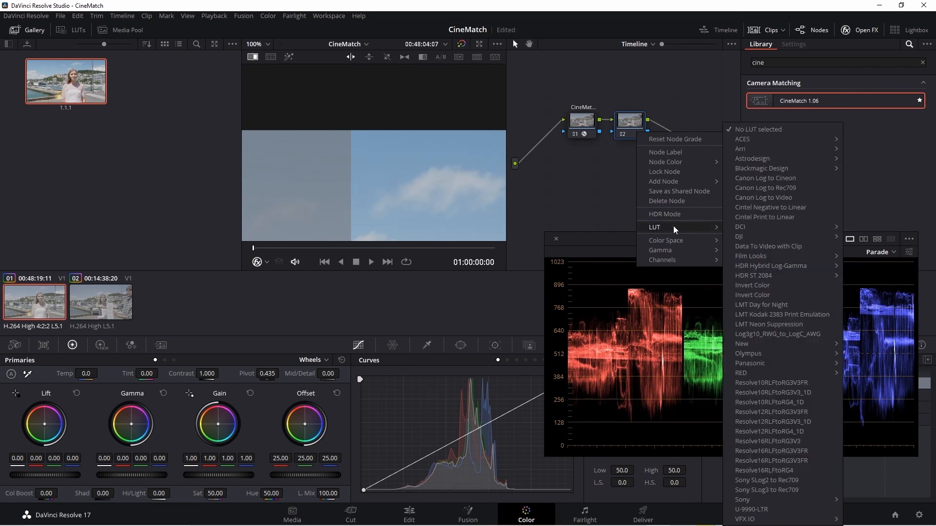
{"action": "mouse_move", "coordinate": [765, 151]}
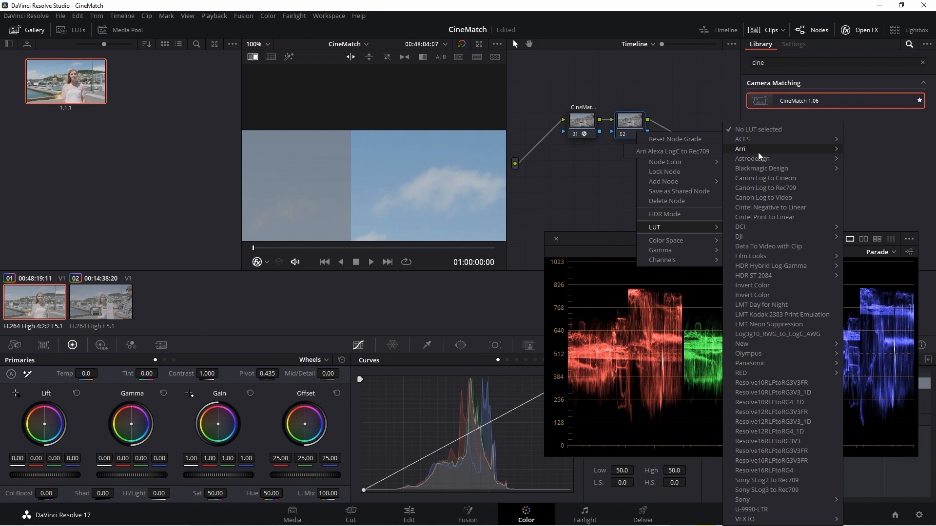
{"action": "left_click", "coordinate": [700, 151]}
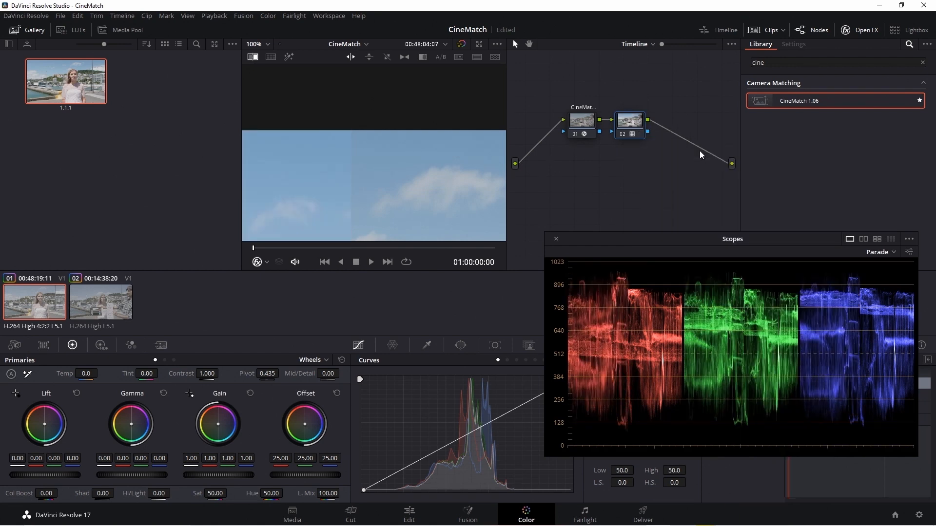